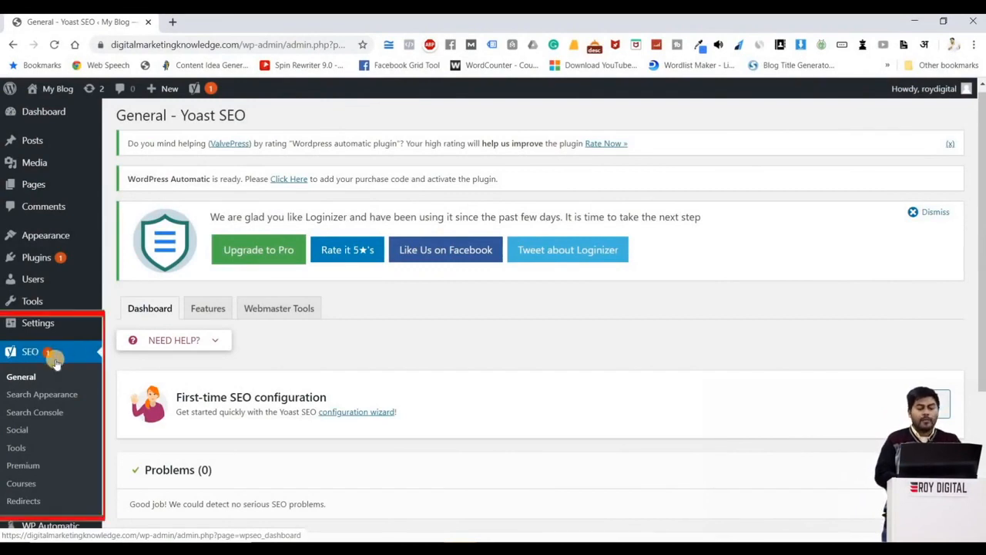
Step: Open the Features settings of Yoast SEO and review the feature toggles, from SEO analysis down to the author security option
scroll(46, 361, down, 1)
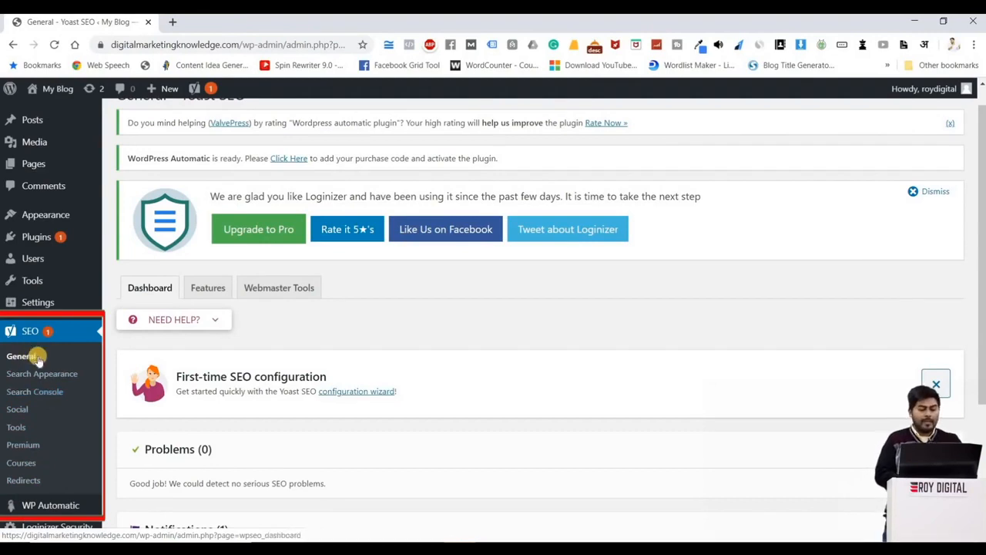
click(216, 293)
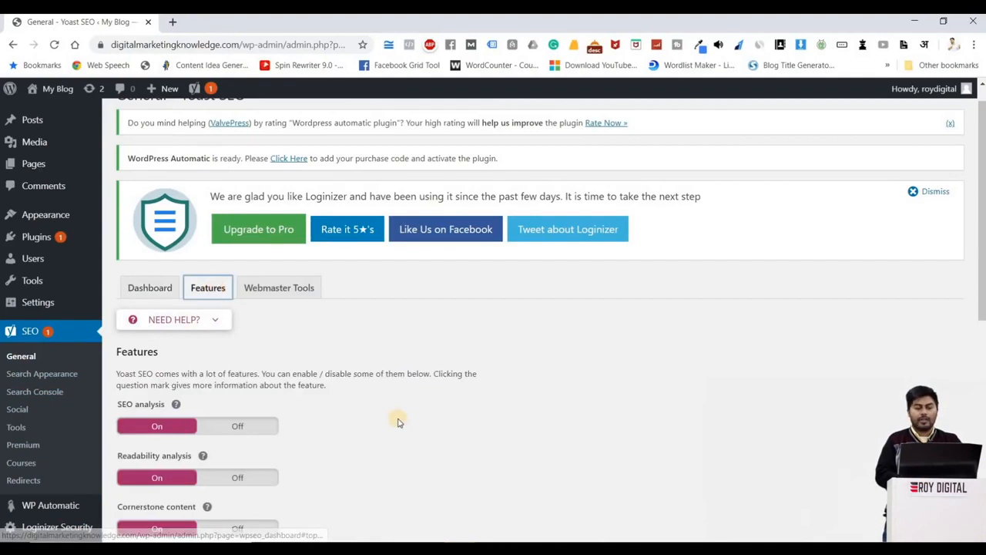
scroll(398, 417, down, 4)
scroll(398, 422, down, 2)
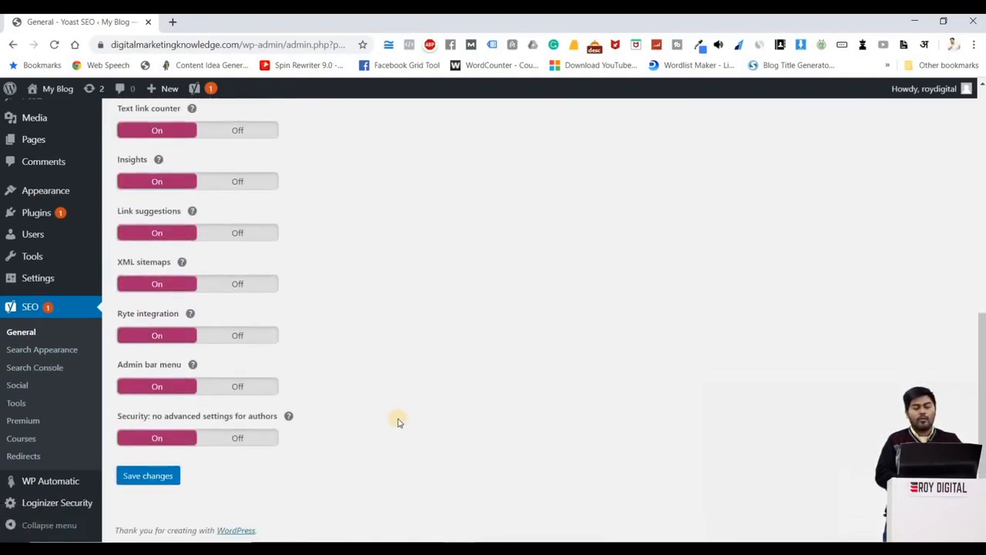
scroll(398, 421, up, 5)
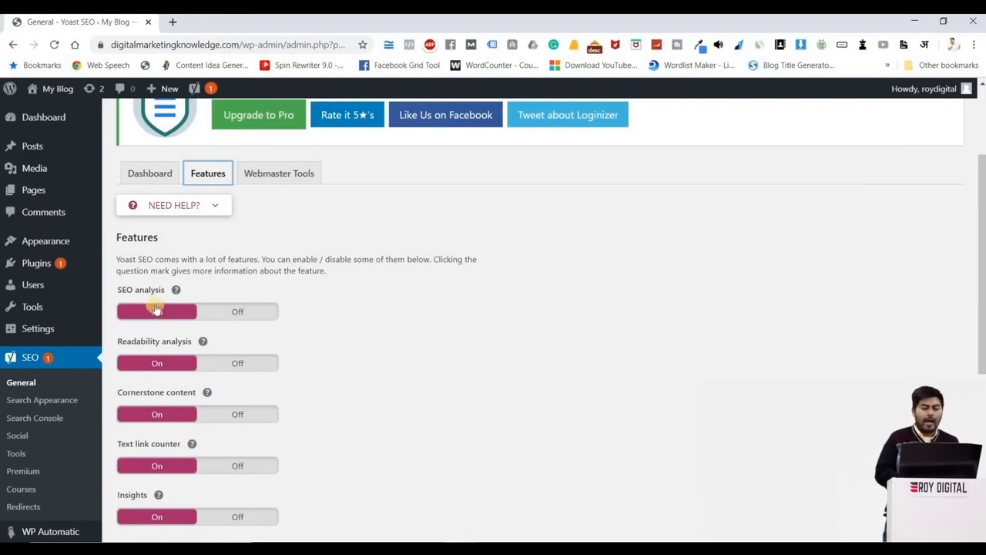
scroll(163, 362, down, 3)
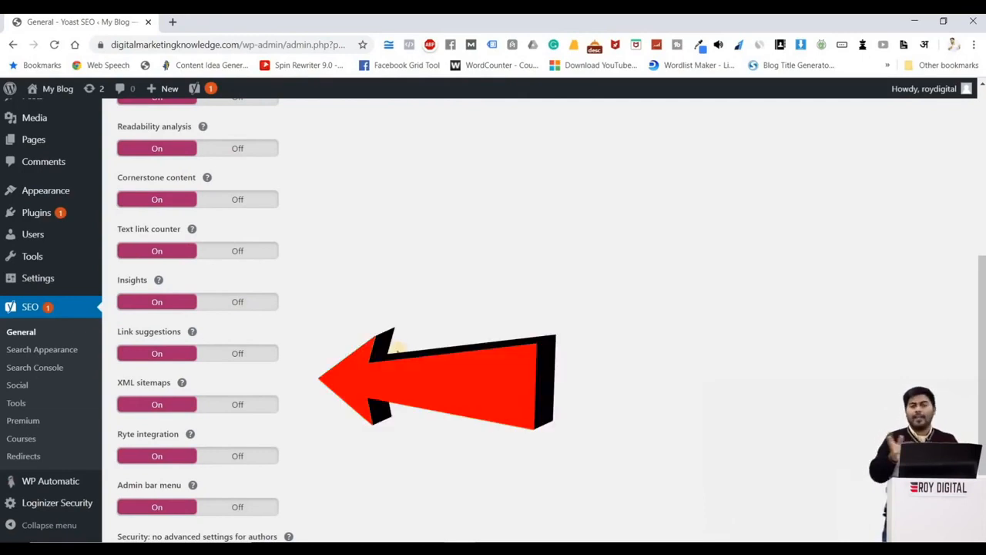
Step: Open the Webmaster Tools verification settings and examine the Google and Bing verification code fields
scroll(398, 354, up, 5)
click(268, 313)
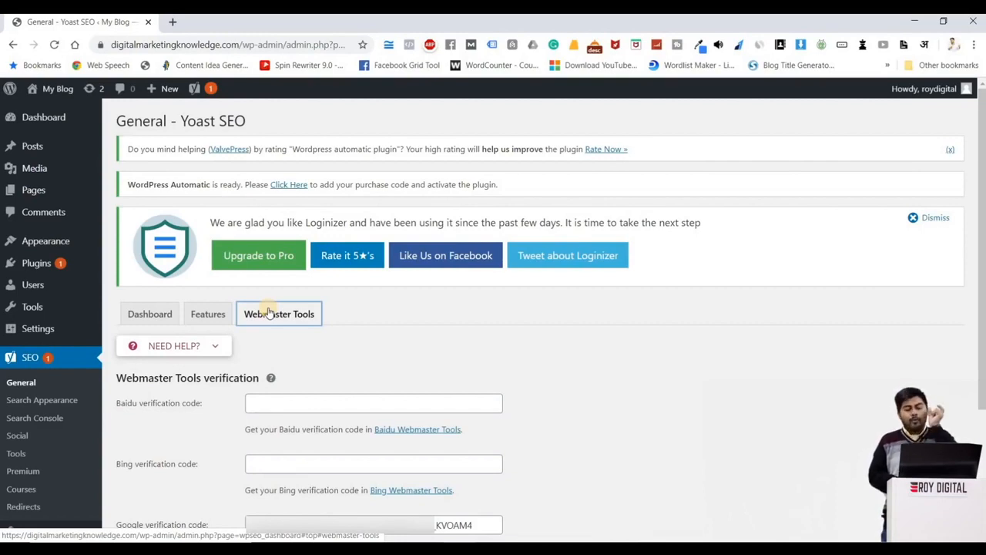
scroll(149, 480, down, 1)
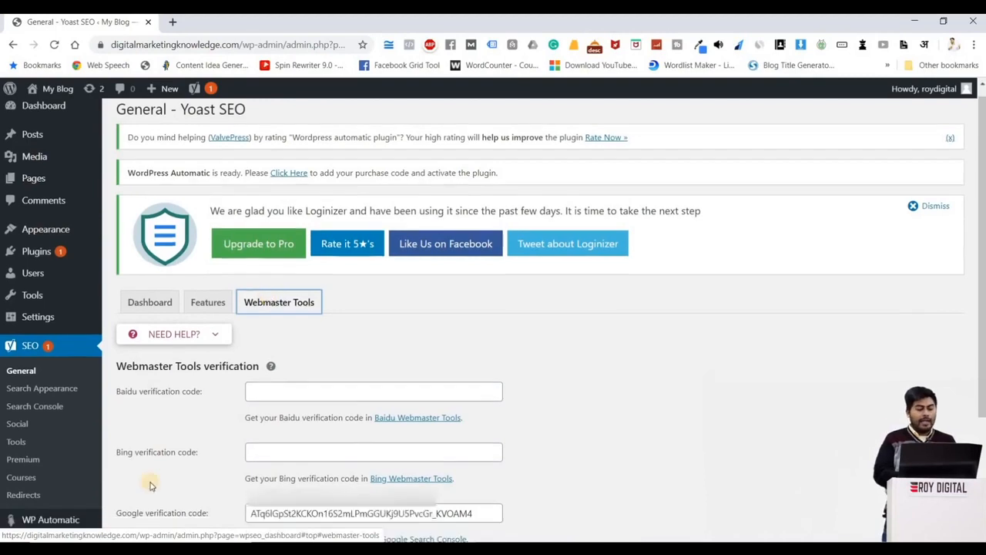
drag(483, 466, 263, 467)
click(606, 465)
scroll(260, 481, down, 2)
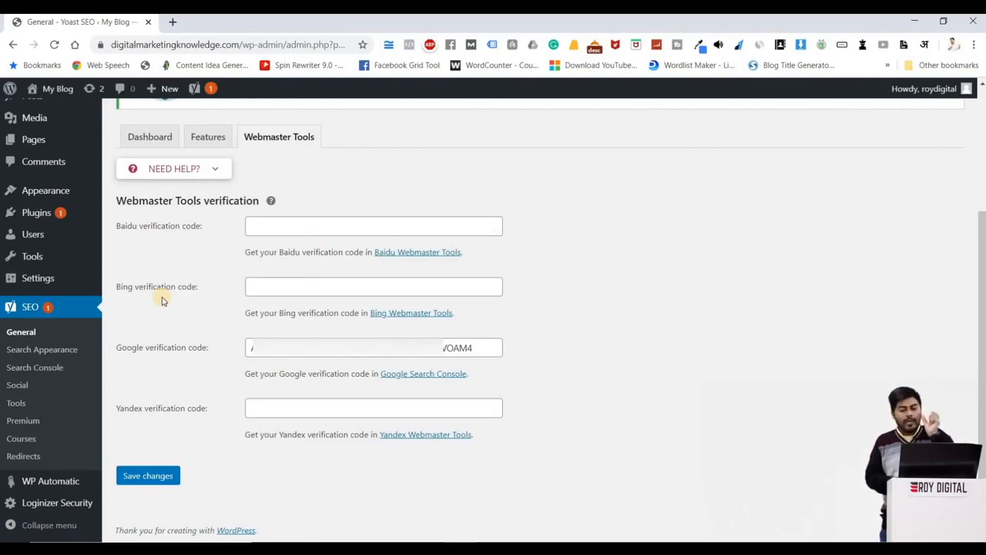
click(263, 287)
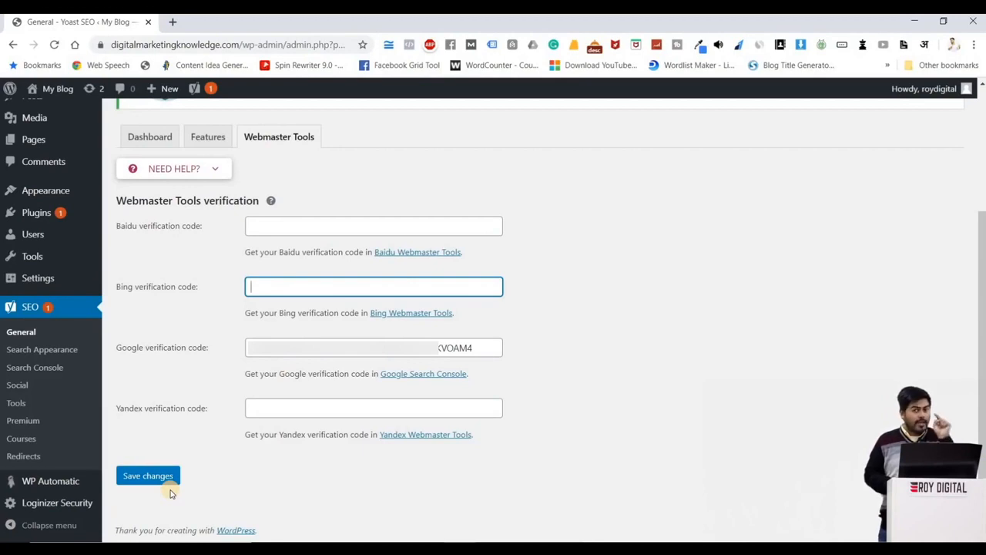
Step: Open the Search Appearance settings and clear the homepage's SEO title and meta description
click(30, 356)
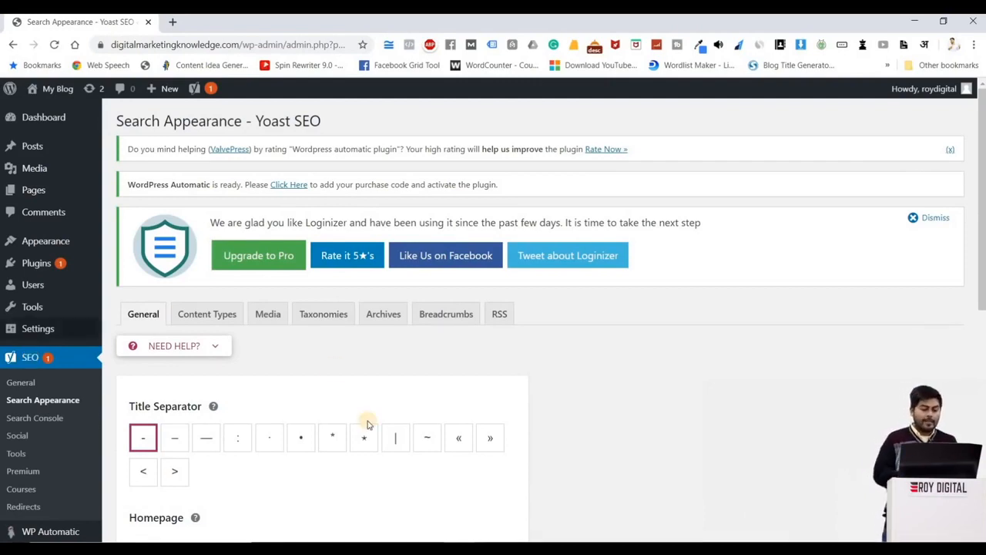
scroll(347, 439, down, 3)
click(419, 445)
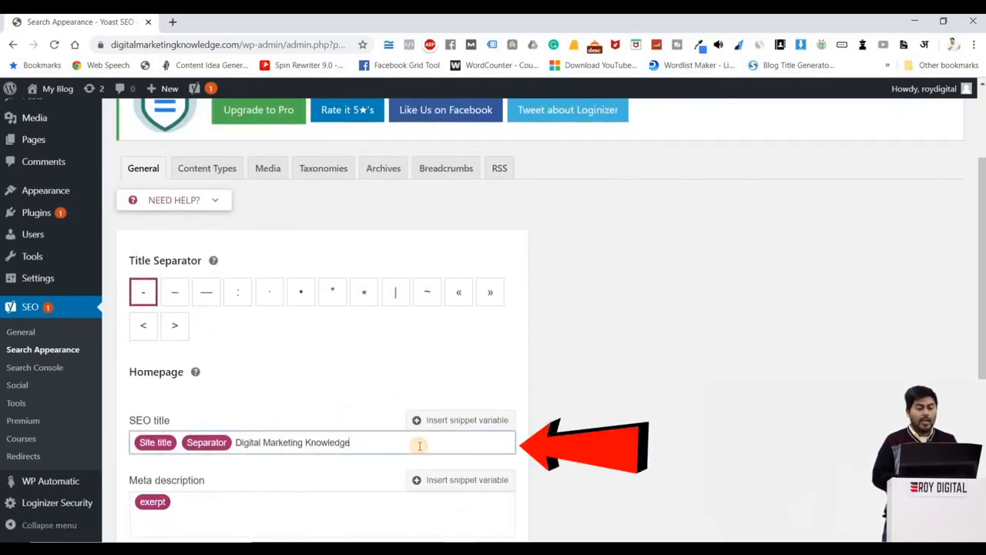
scroll(288, 466, down, 1)
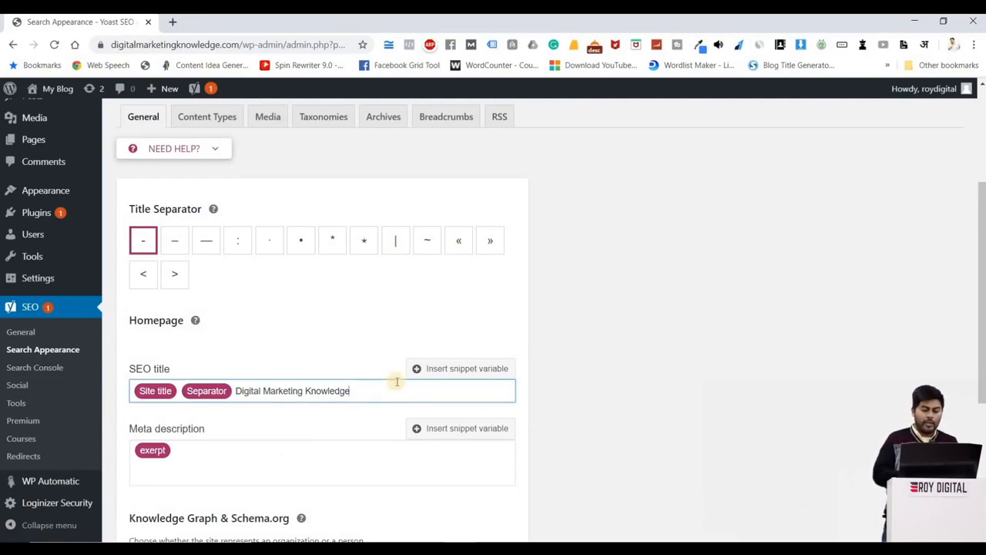
key(ctrl+a)
key(BackSpace)
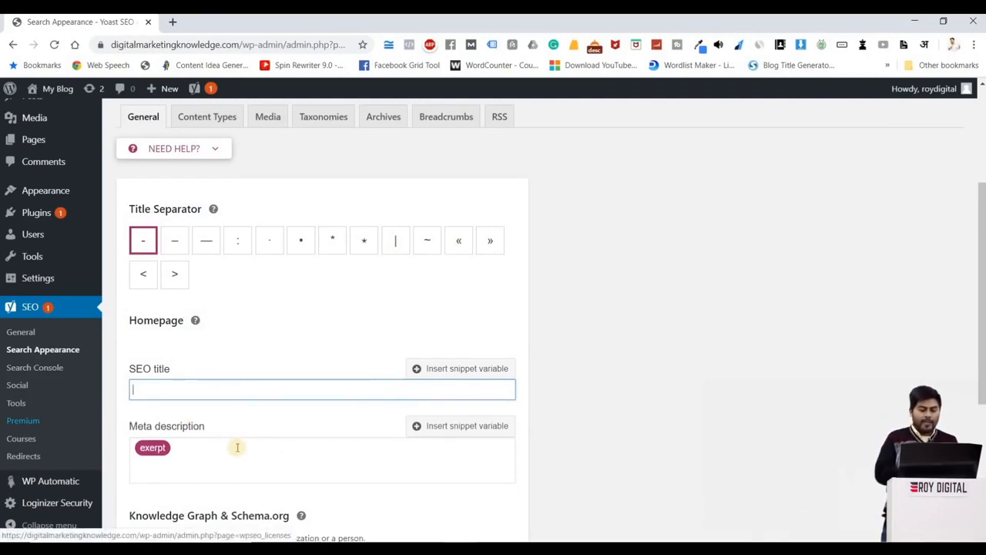
click(237, 449)
key(BackSpace)
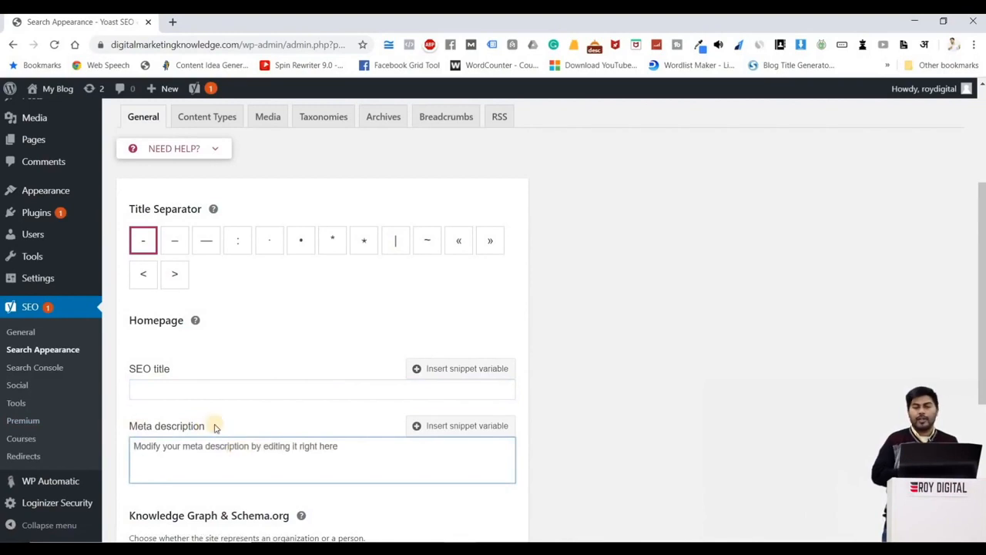
Step: Set the homepage SEO title to "Learn Digital Marketing with me - And build your Digital Career"
click(182, 391)
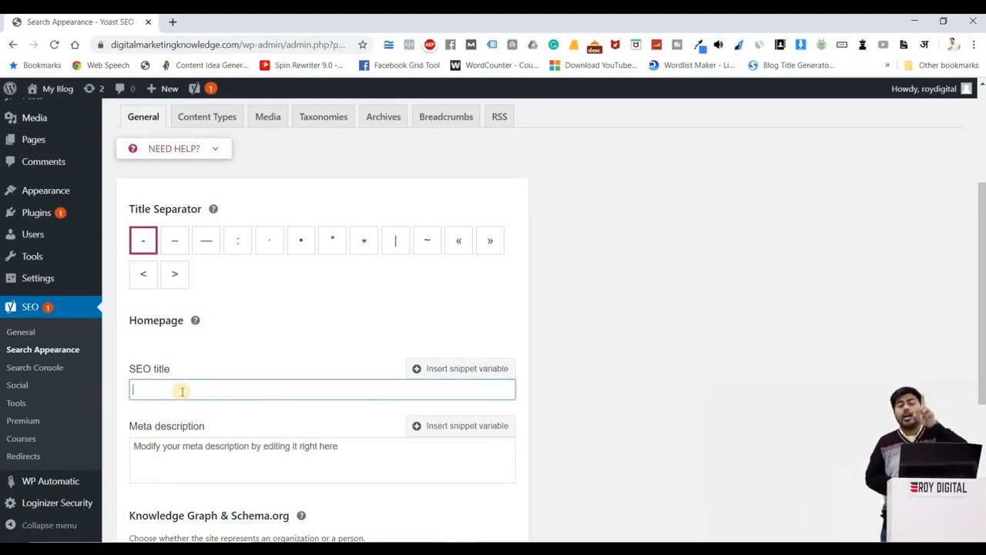
text(Learn Digital mark)
key(BackSpace)
key(BackSpace)
key(BackSpace)
key(BackSpace)
text(Marketing with )
text(me)
text( and)
text( for)
key(BackSpace)
key(BackSpace)
key(BackSpace)
text(b)
key(BackSpace)
key(BackSpace)
key(BackSpace)
key(BackSpace)
key(BackSpace)
key(BackSpace)
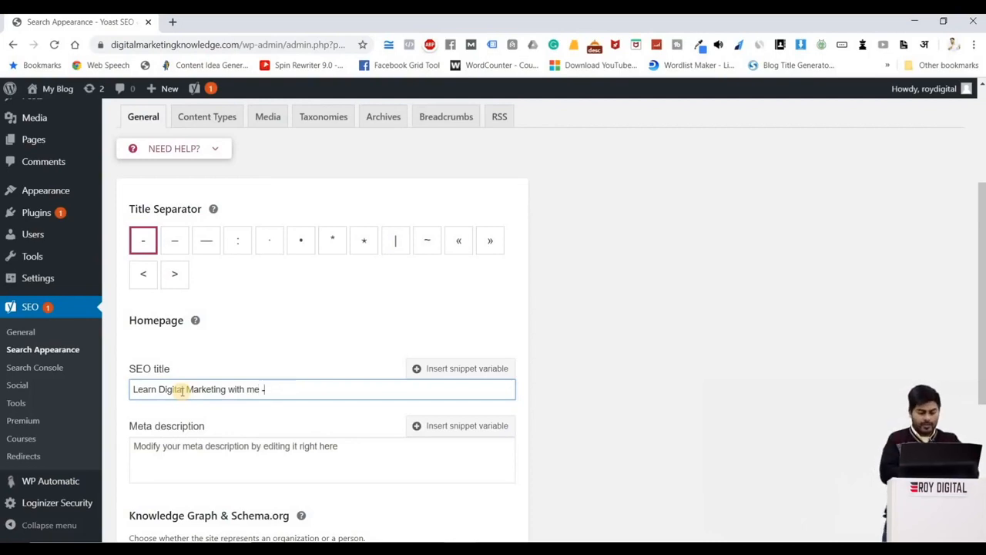
text(- And)
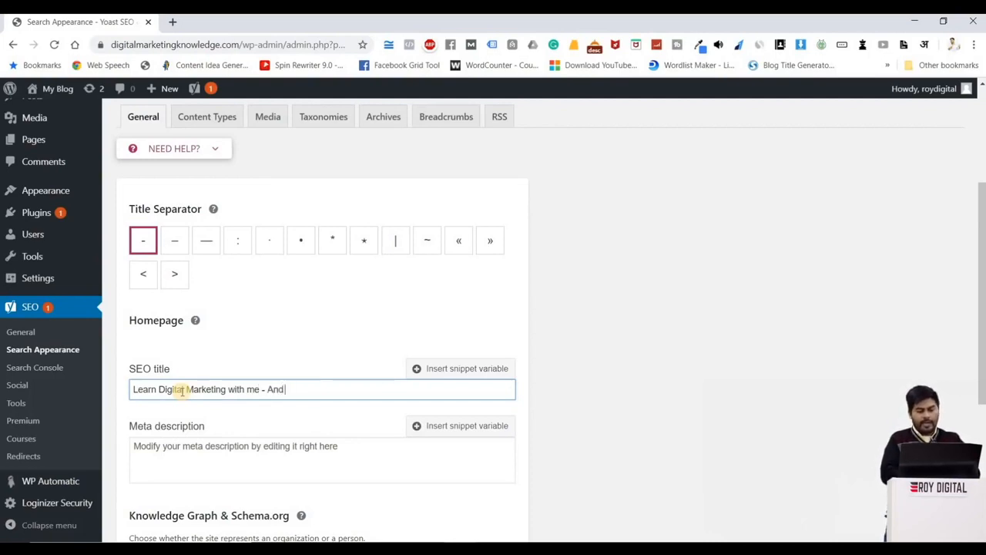
text( build your Di)
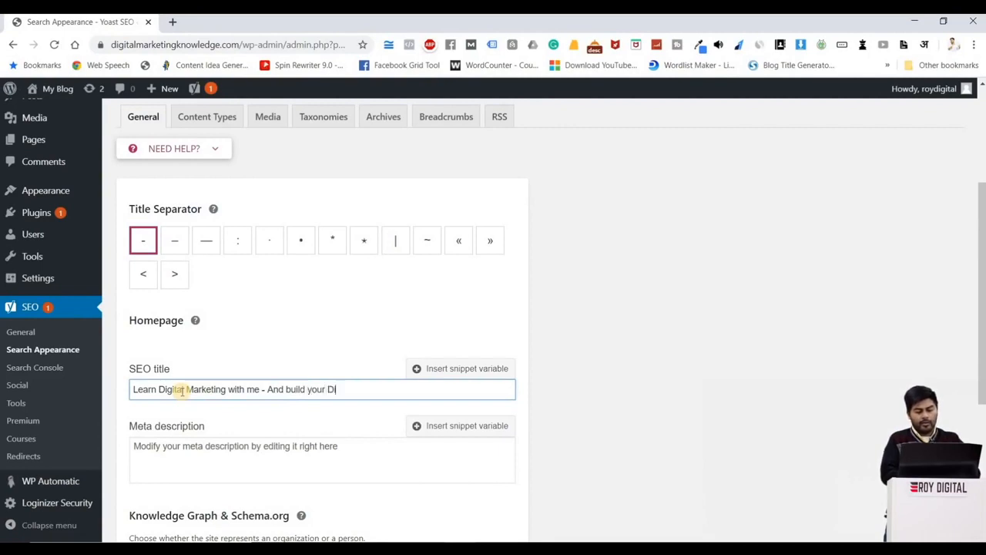
text(gital Career)
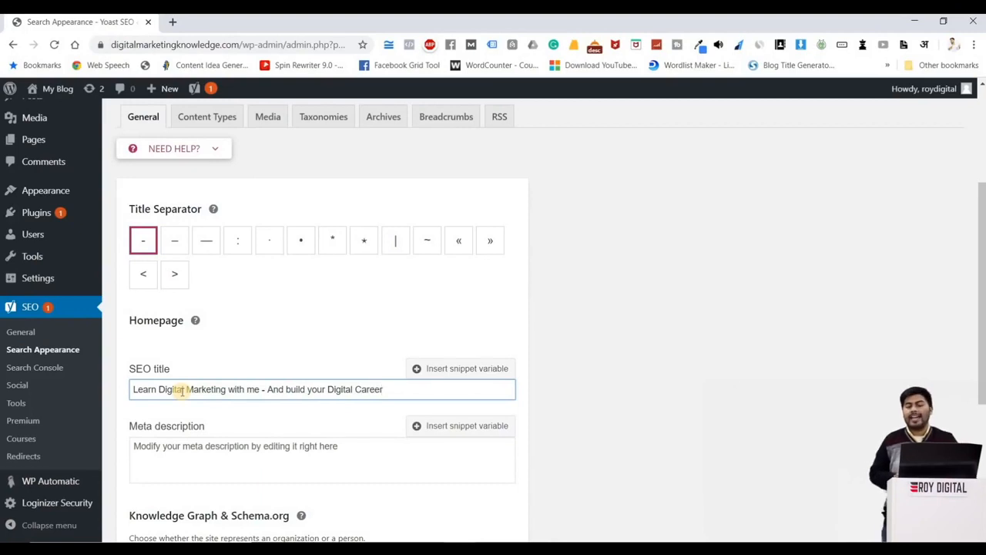
Step: Open Google in a new browser tab and search for "digital marketing jobs"
click(165, 462)
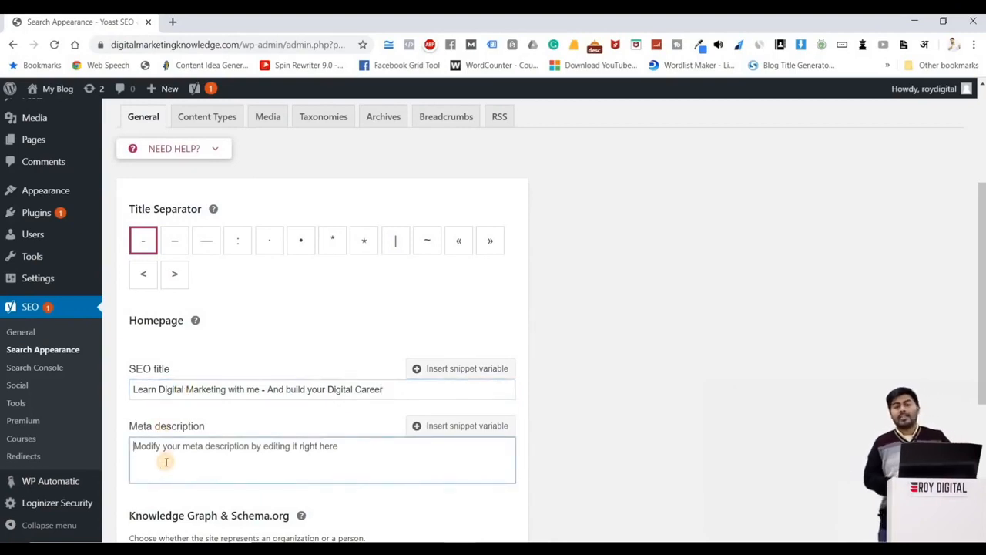
click(173, 23)
text(go)
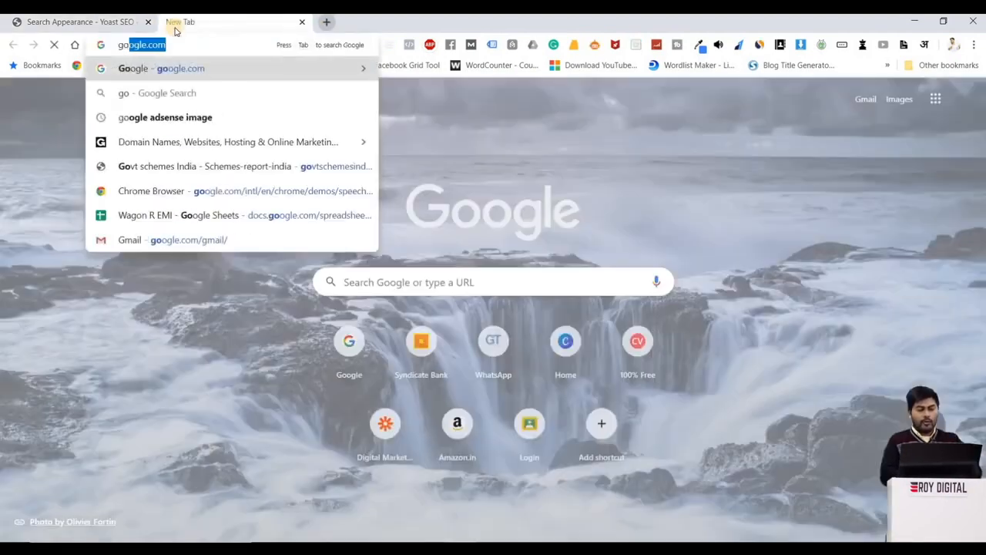
key(Return)
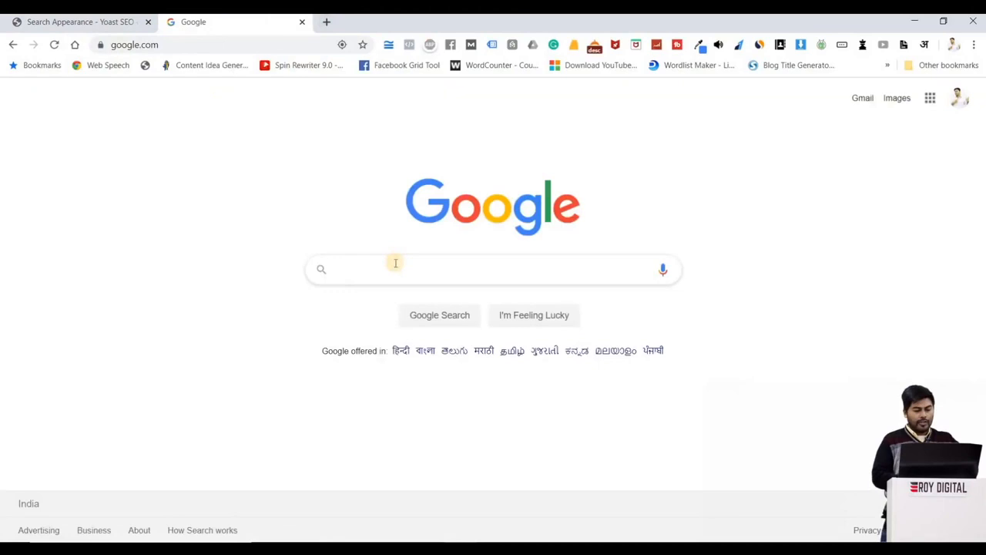
text(digit)
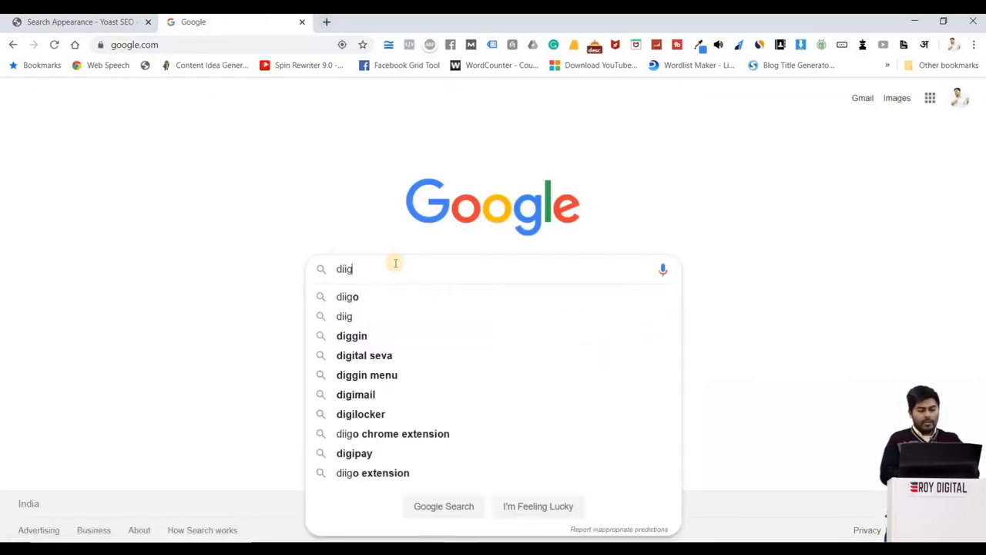
text(al marke)
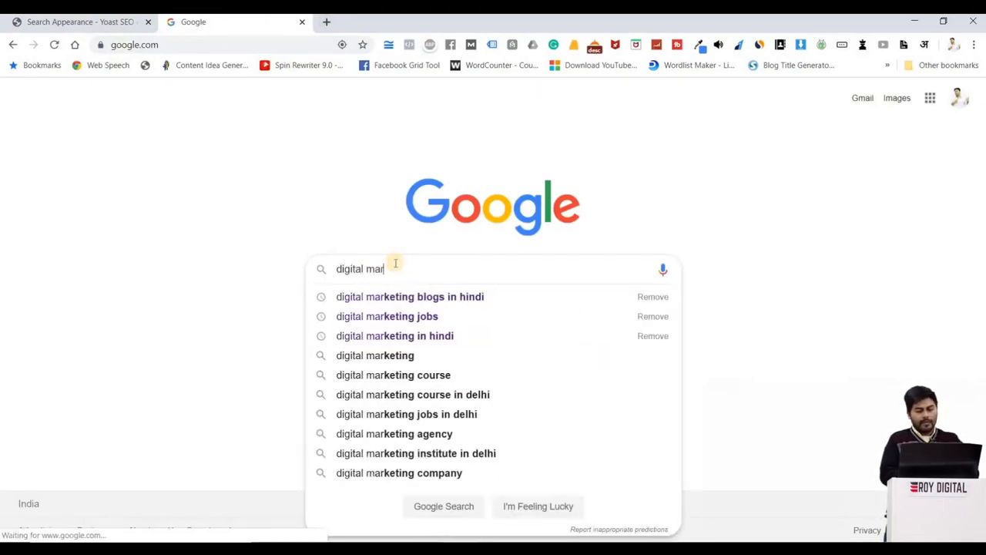
key(Down)
key(Down)
key(Return)
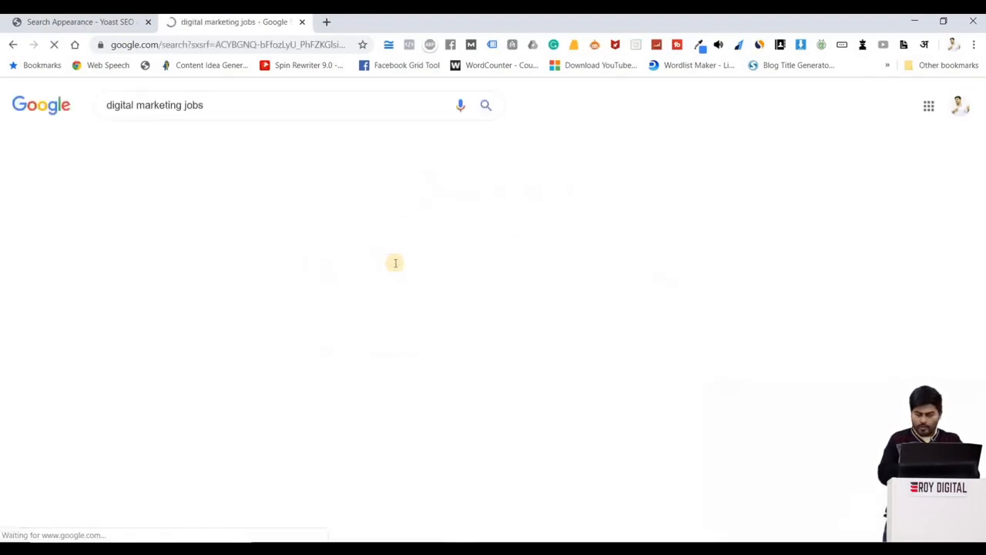
Step: Examine the description snippet under the Indeed result for Delhi, and return to the homepage fields in Search Appearance
scroll(395, 263, down, 5)
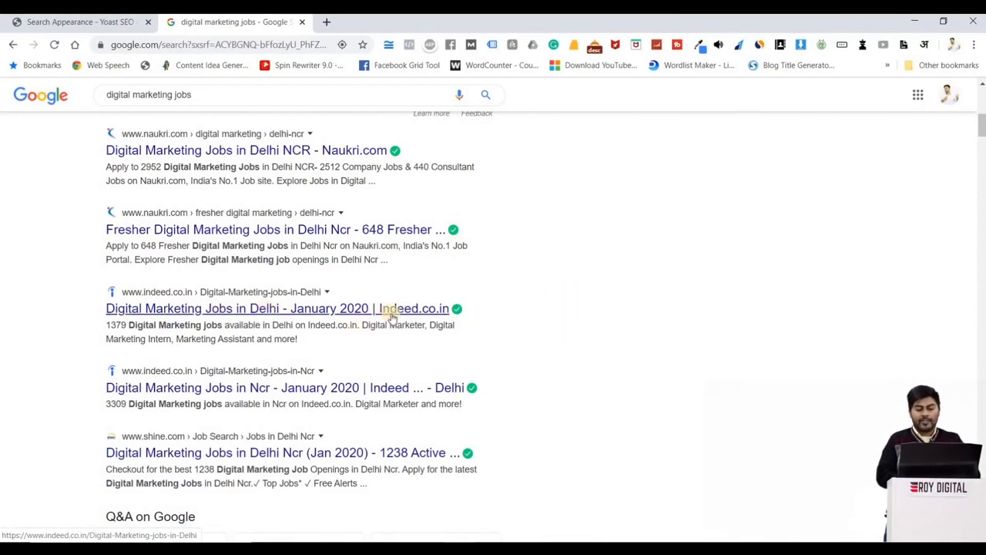
drag(319, 348, 106, 326)
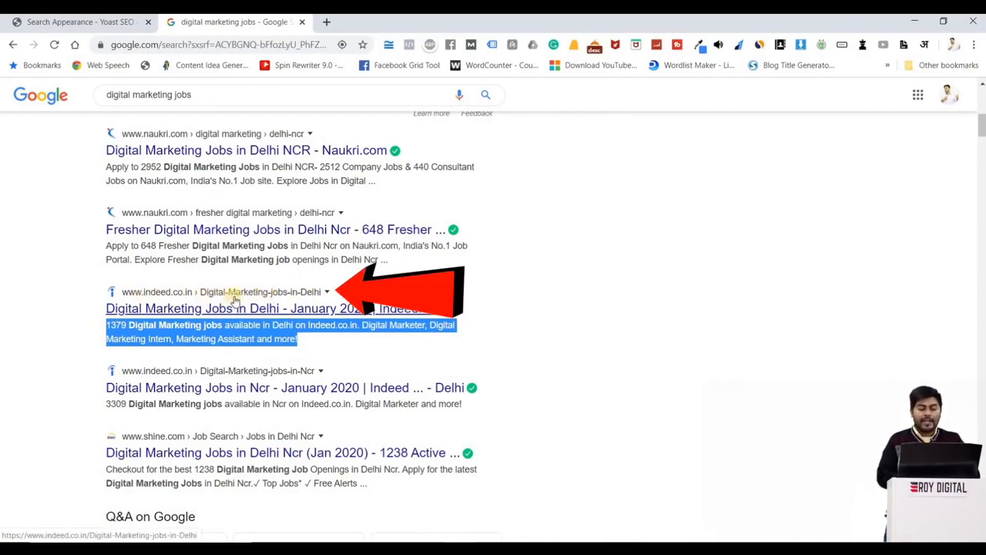
click(32, 391)
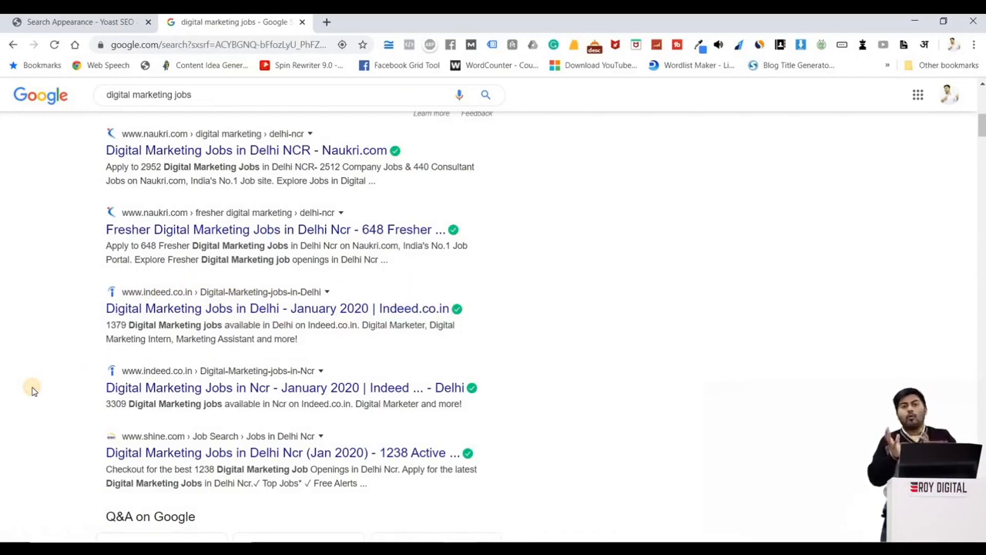
click(58, 22)
scroll(304, 388, down, 1)
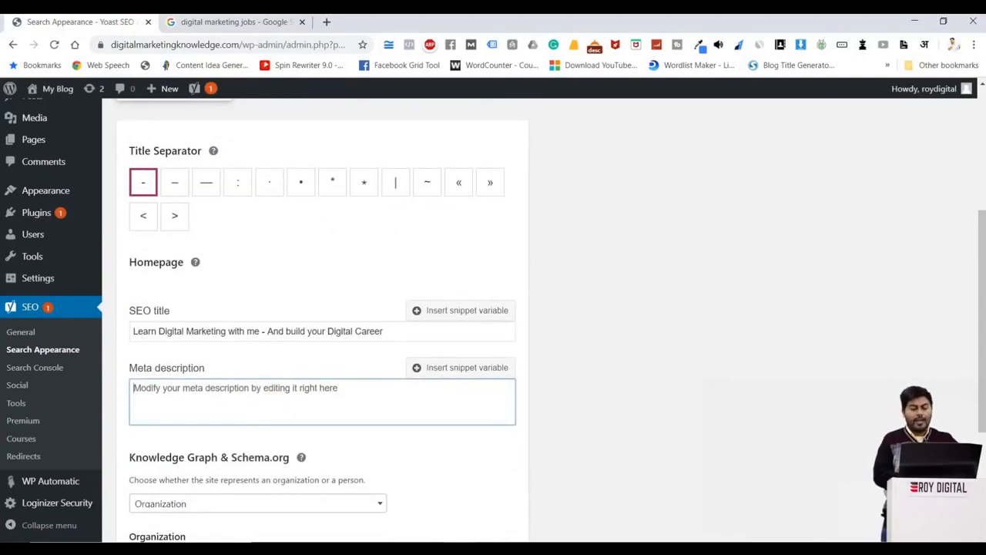
Step: Switch to Notepad and write "Title : 70-80 charecters" as the first line
key(alt+Tab)
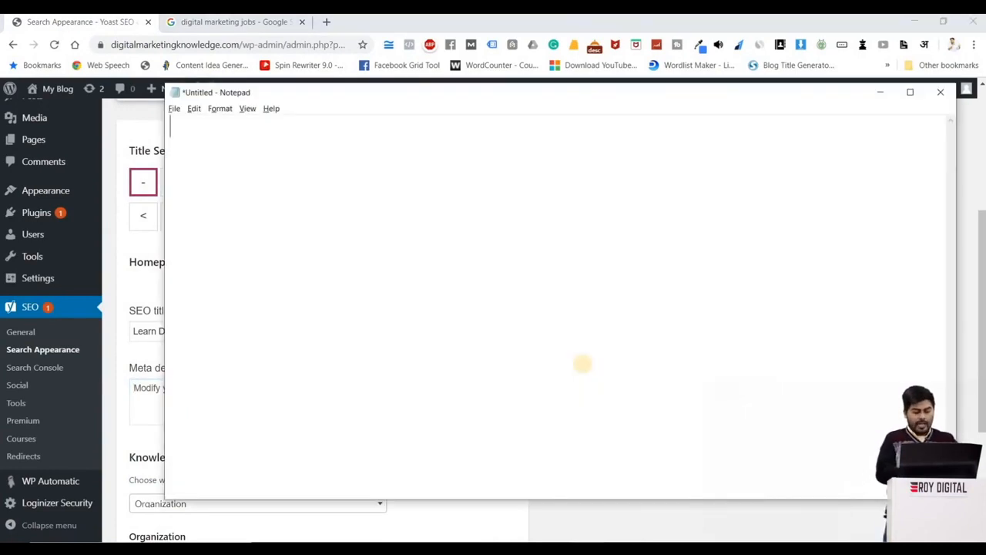
text(Title : 70-80 charg)
key(BackSpace)
text(ecters)
key(Return)
Step: Write "Description : 140-160" as the second line of the Notepad note
text(De)
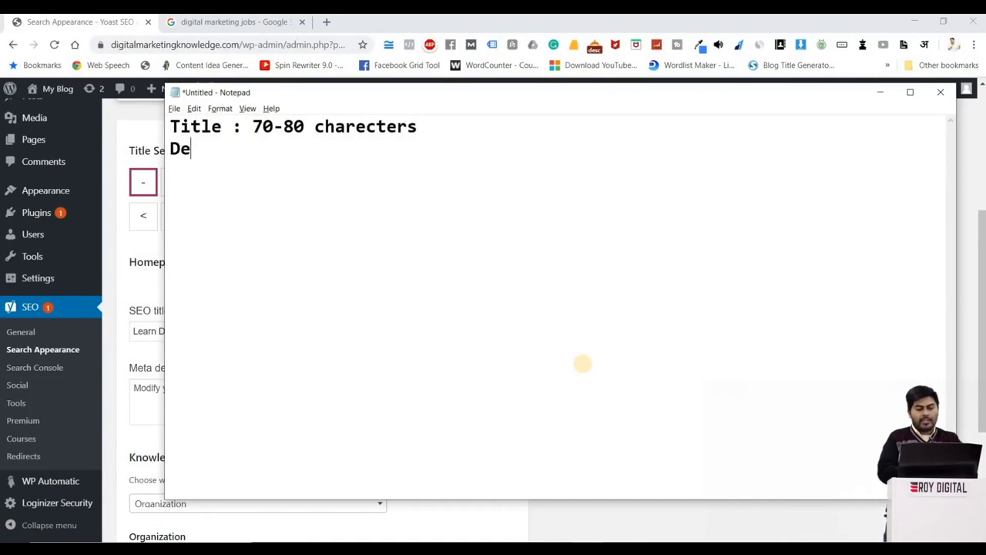
text(scription)
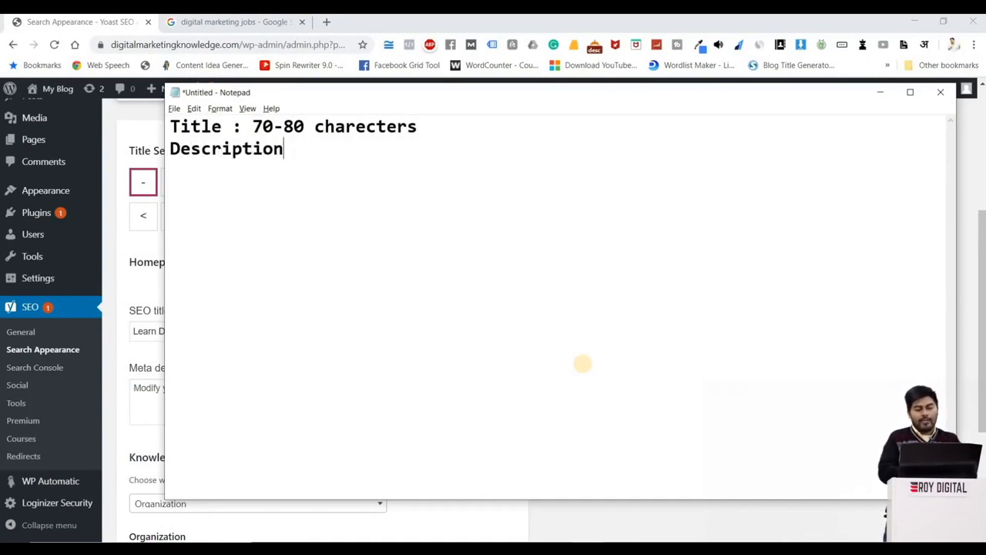
text( : 14)
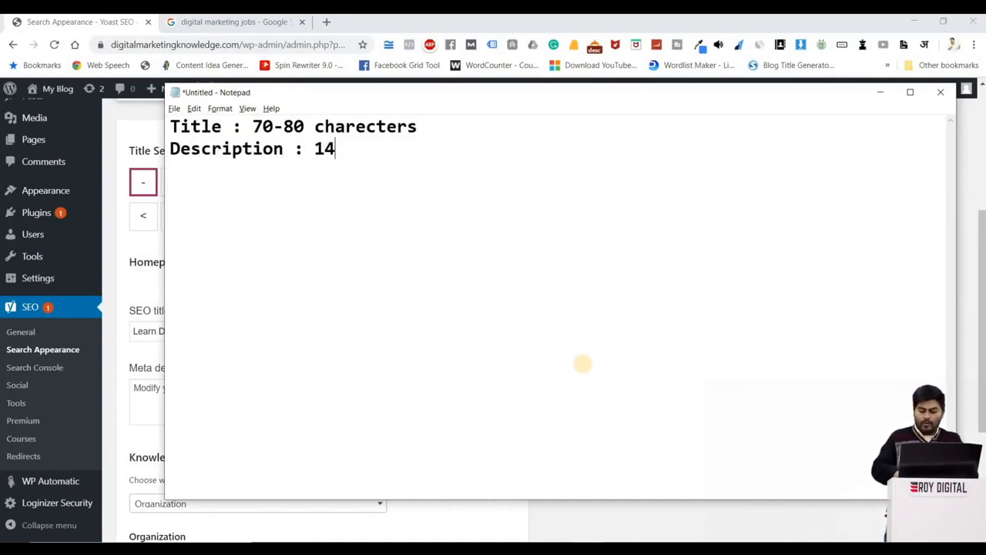
text(0160)
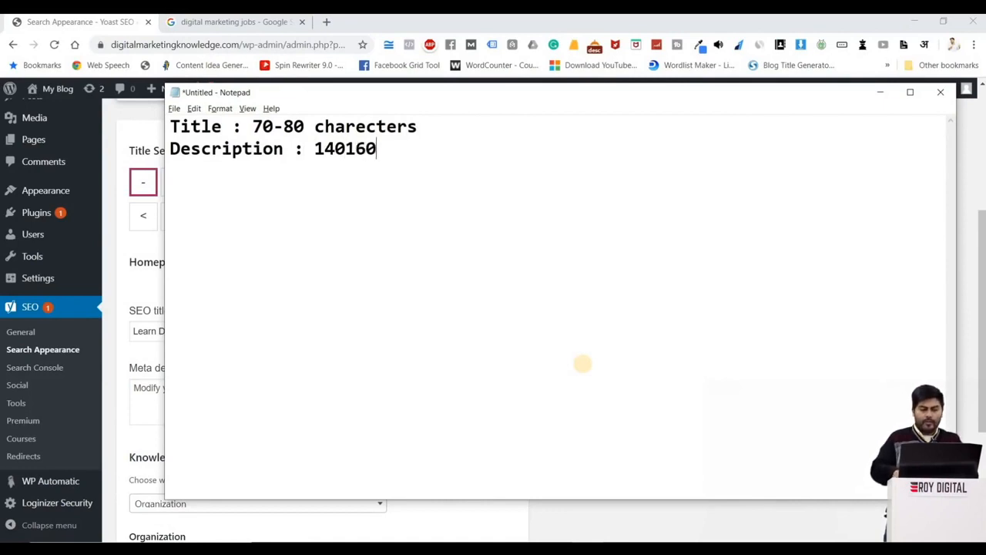
key(Left)
key(Left)
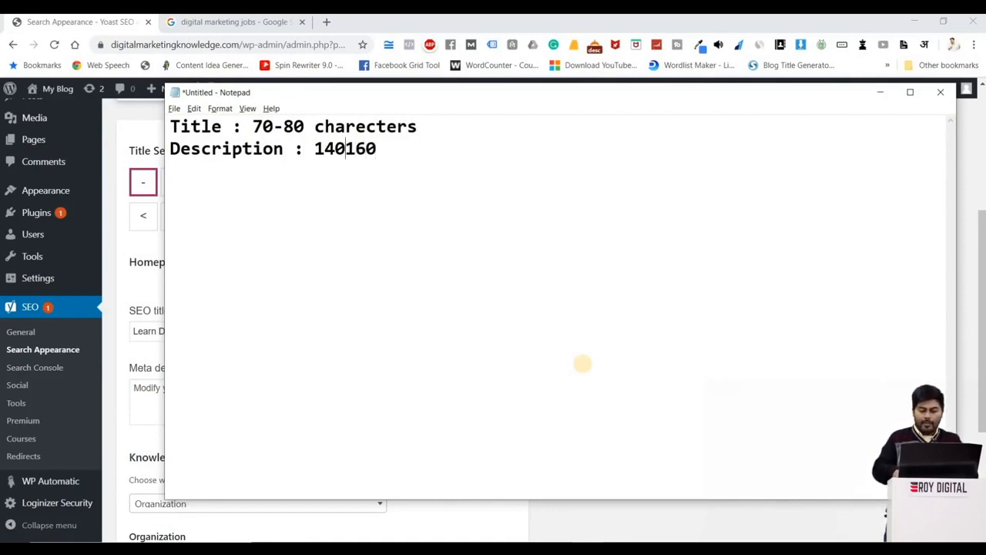
text(-)
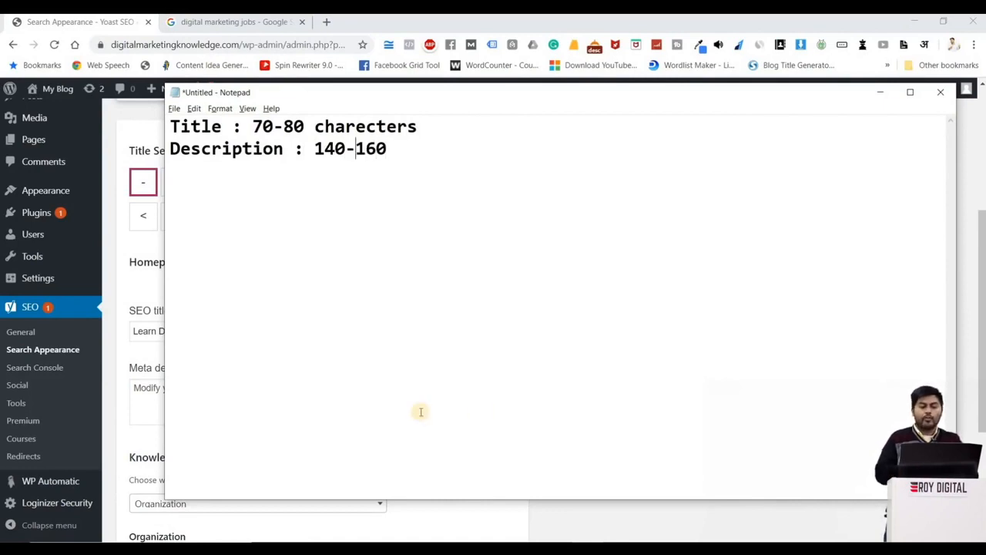
Step: Return to Search Appearance in the browser and review the homepage's SEO title and meta description fields
click(108, 295)
drag(383, 332, 131, 339)
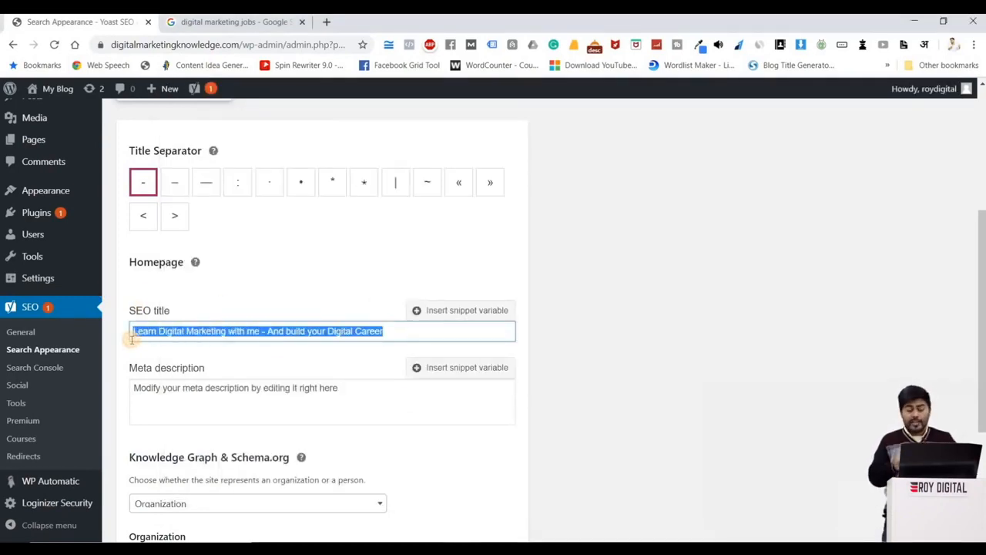
click(327, 393)
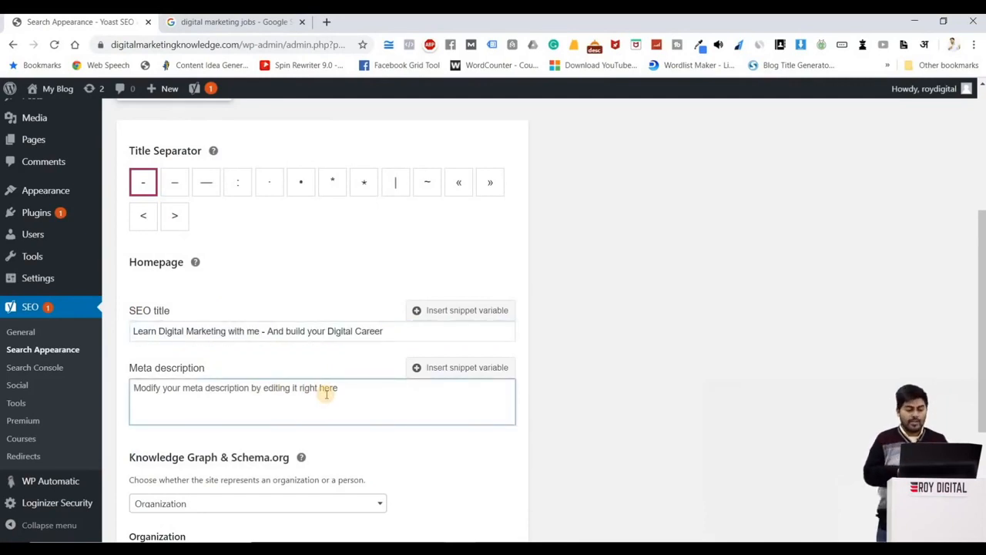
Step: Examine the Knowledge Graph choices of Organization or Person, and compare with the Google results for "digital marketing jobs"
scroll(269, 388, down, 3)
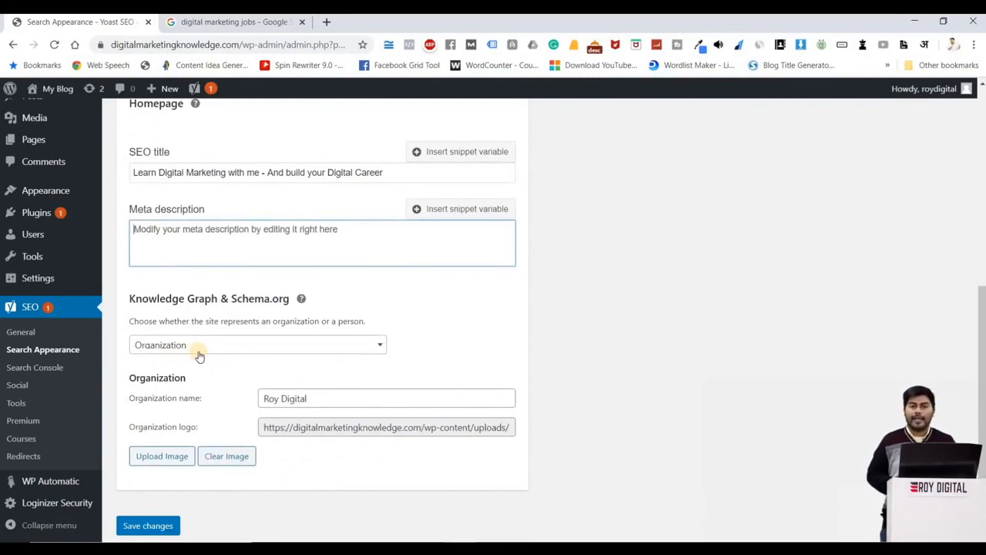
click(199, 347)
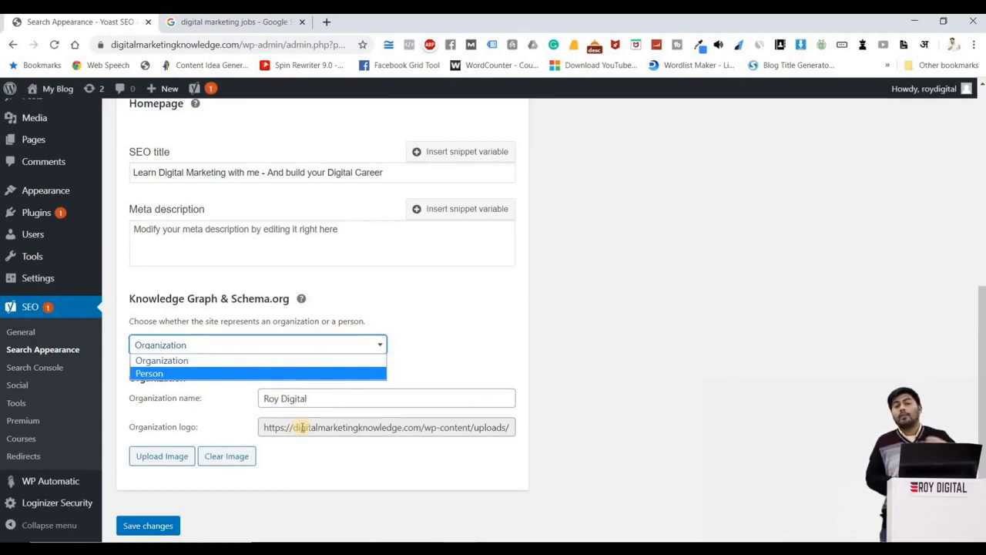
click(327, 17)
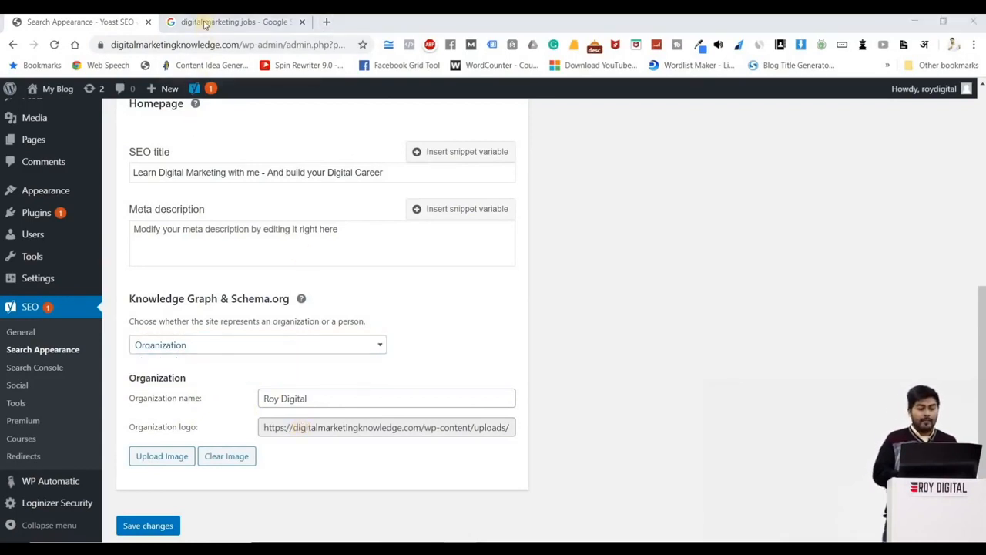
click(205, 23)
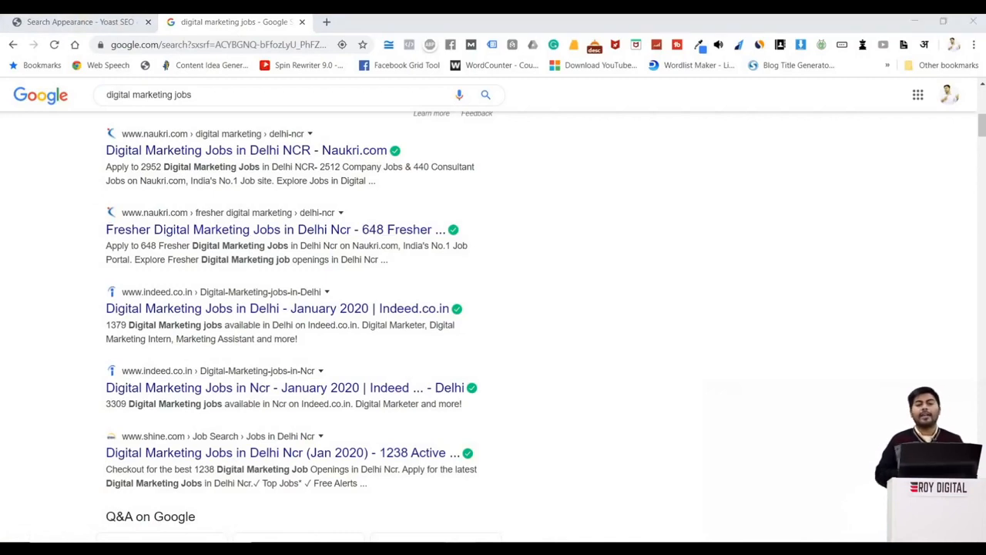
click(85, 22)
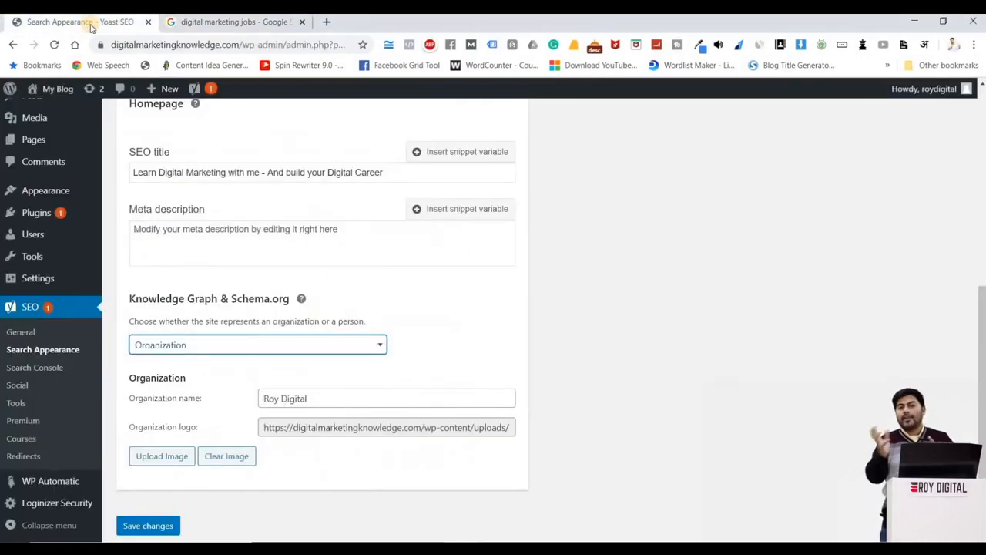
scroll(577, 187, up, 1)
scroll(370, 316, down, 2)
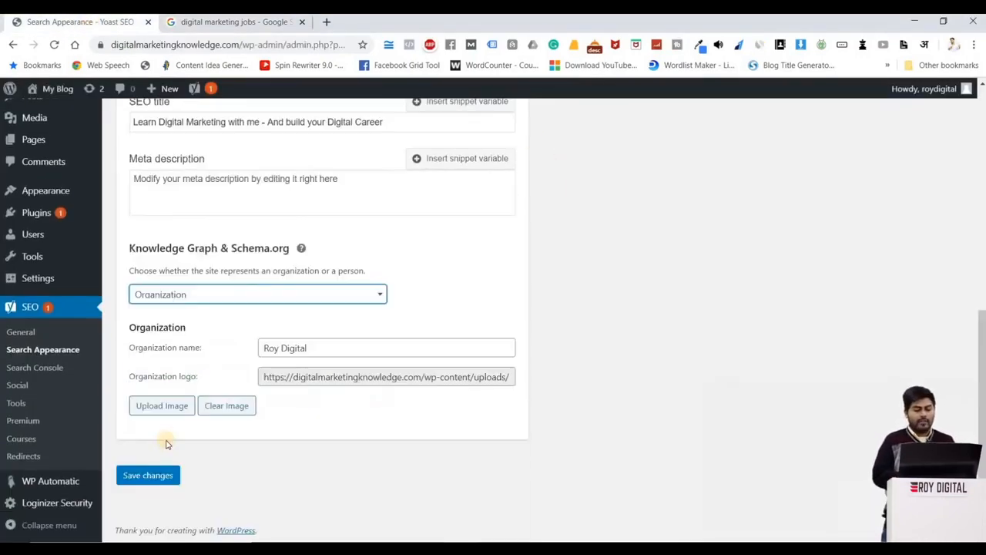
Step: Open the Content Types settings and clear the SEO title and meta description templates for Posts
scroll(685, 257, up, 5)
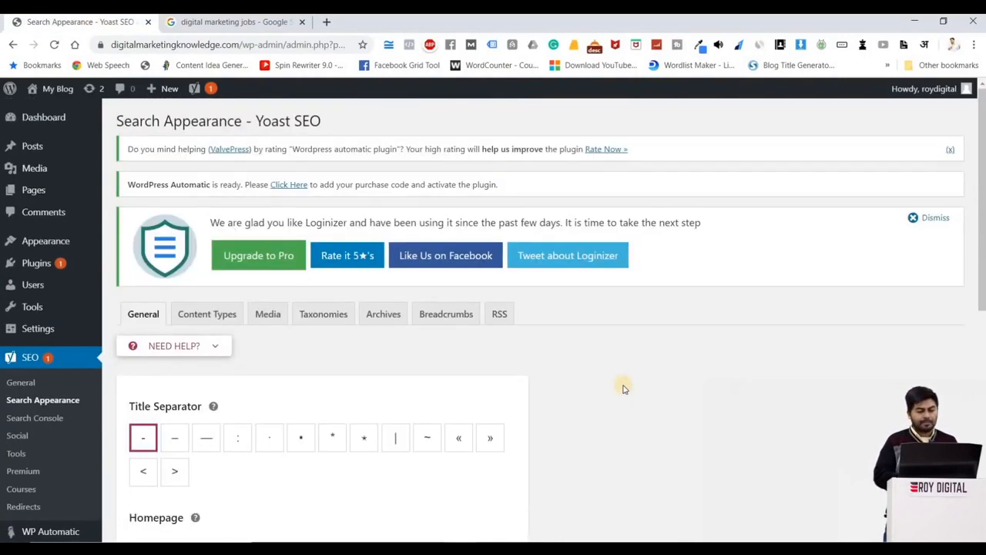
scroll(198, 249, down, 1)
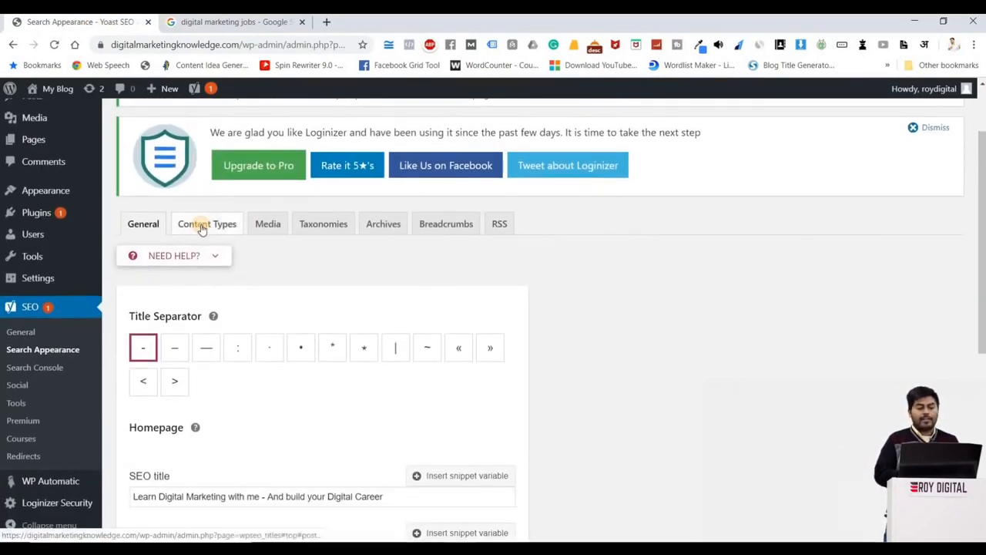
click(202, 225)
scroll(511, 358, down, 4)
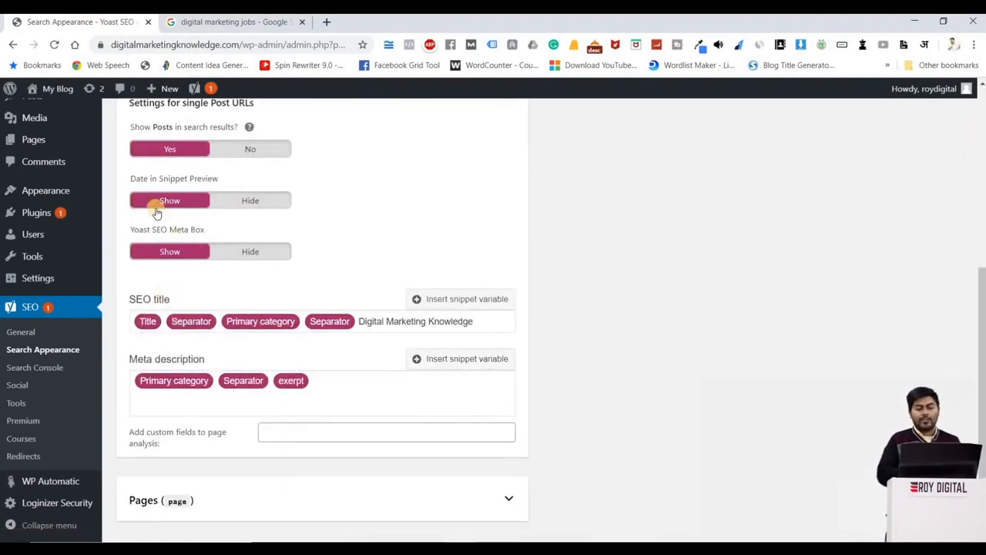
scroll(152, 214, up, 2)
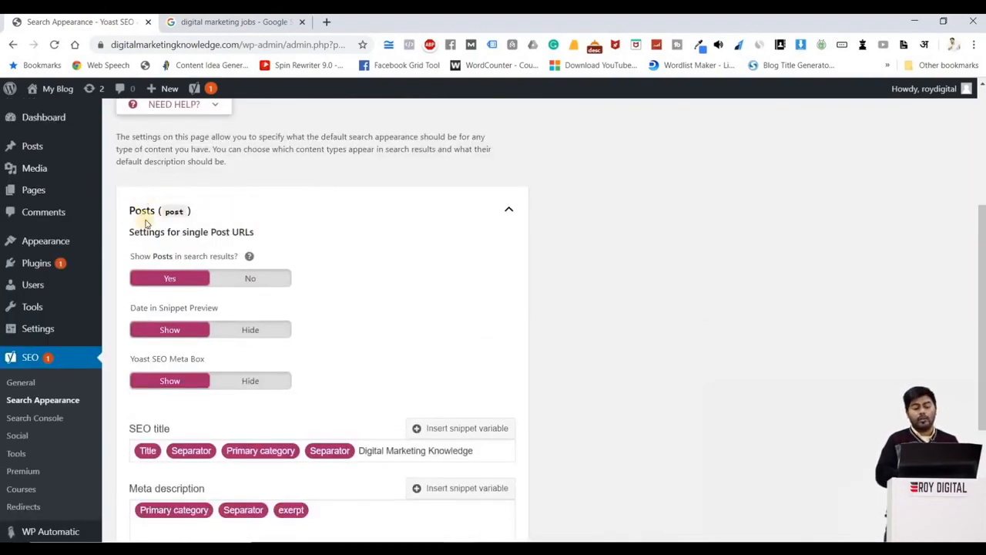
scroll(463, 378, down, 1)
drag(496, 383, 132, 378)
key(BackSpace)
drag(326, 441, 98, 461)
key(BackSpace)
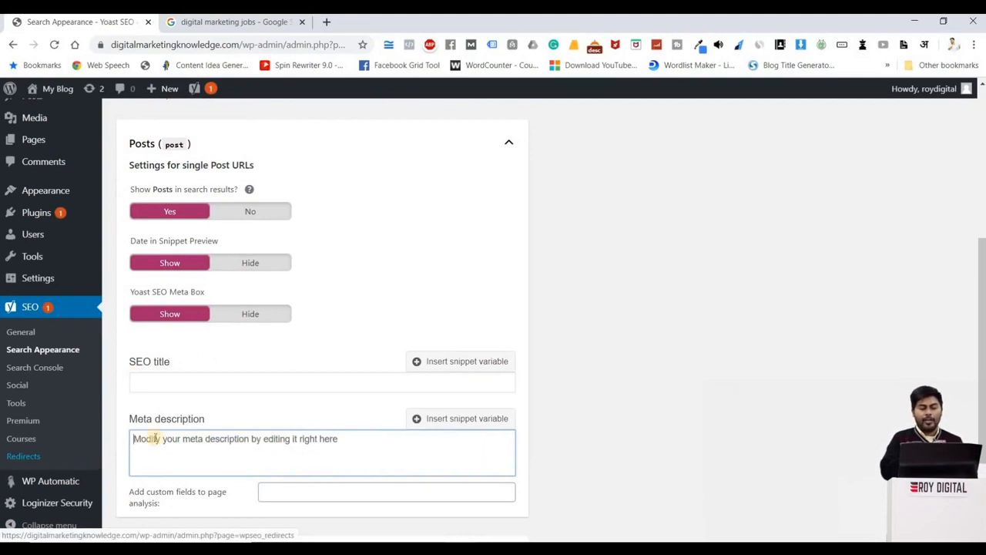
Step: Build the Posts SEO title from the snippet variables Title, Separator and Primary category
click(228, 383)
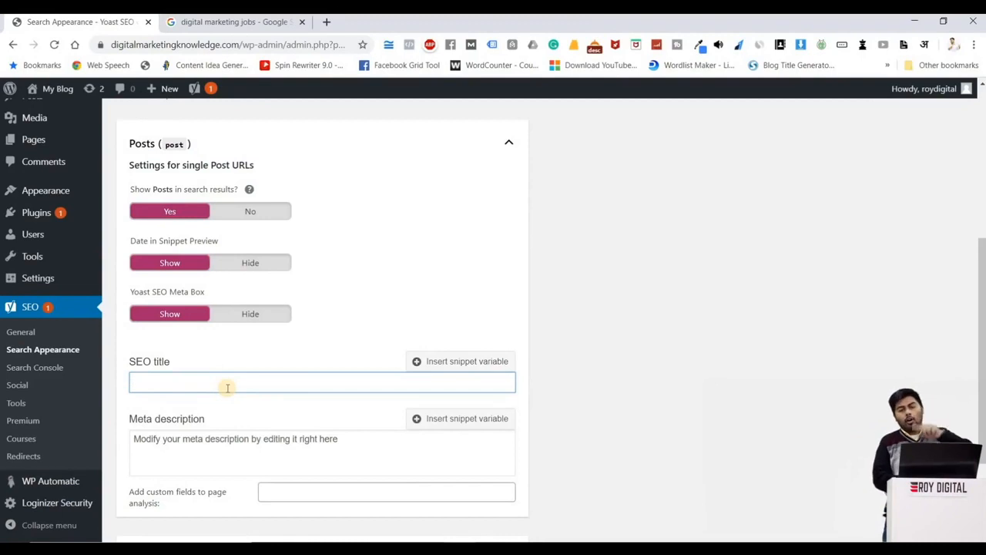
click(435, 361)
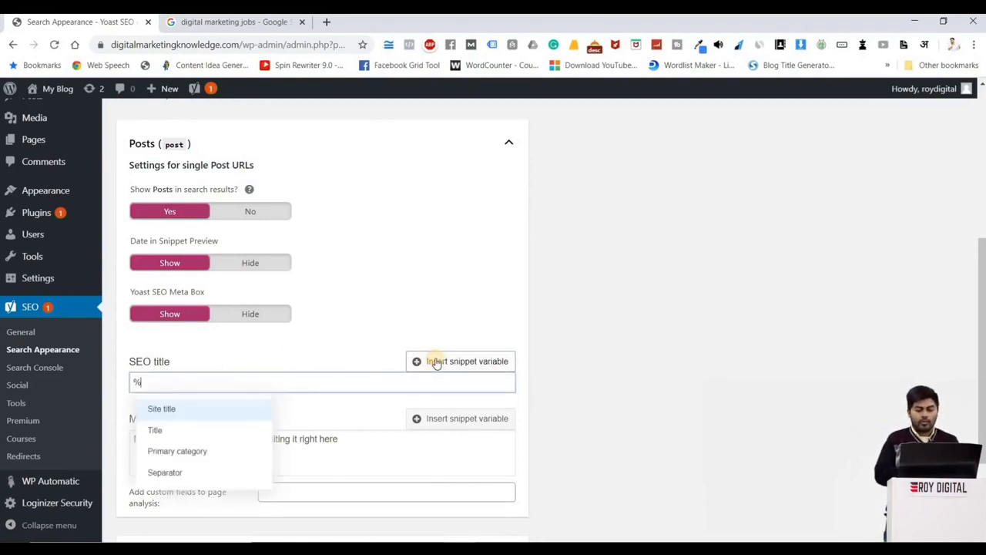
click(182, 436)
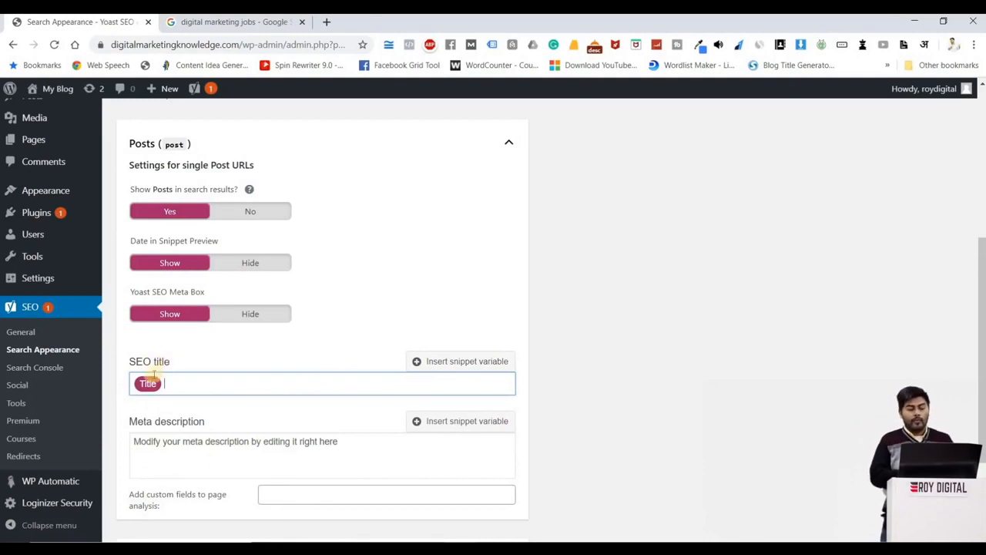
text(-)
key(BackSpace)
click(453, 361)
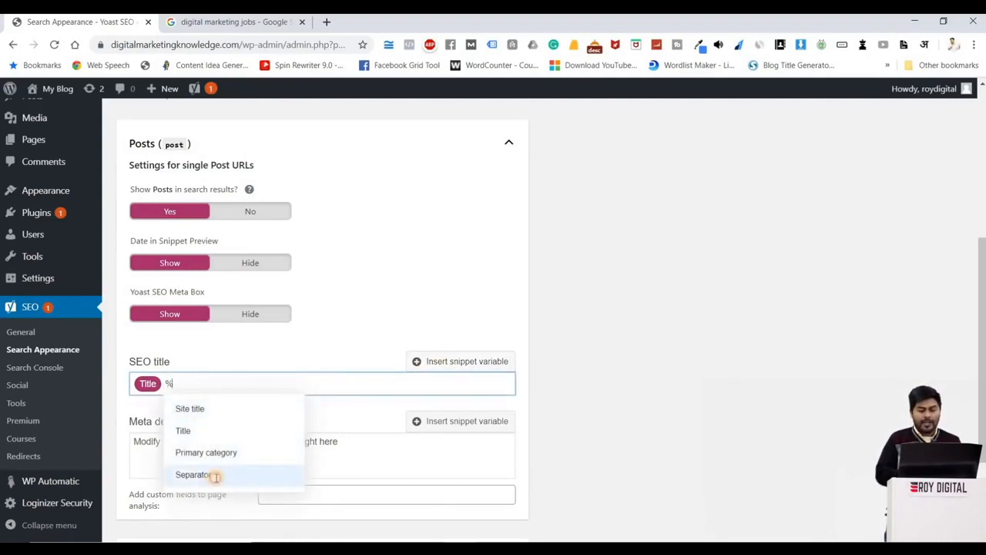
click(215, 477)
click(416, 360)
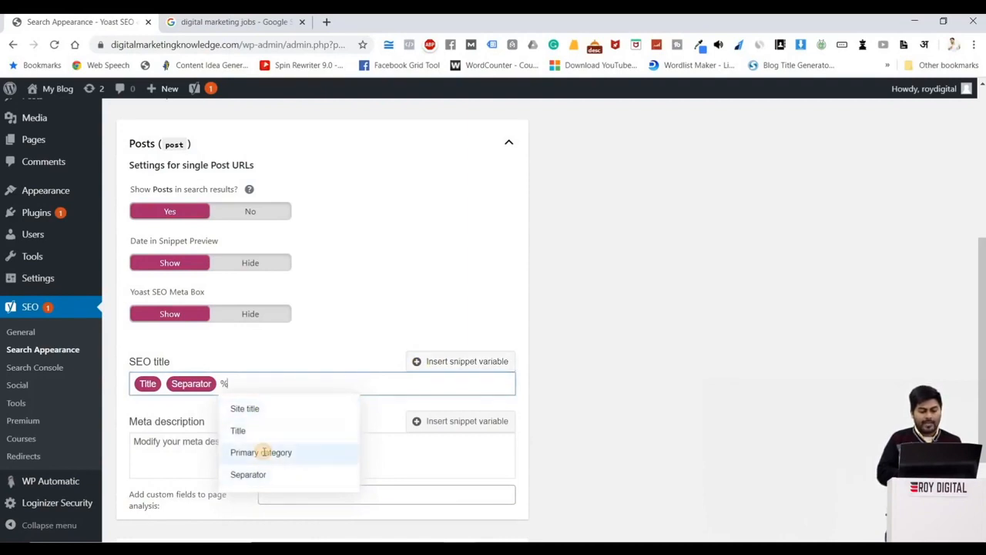
click(263, 452)
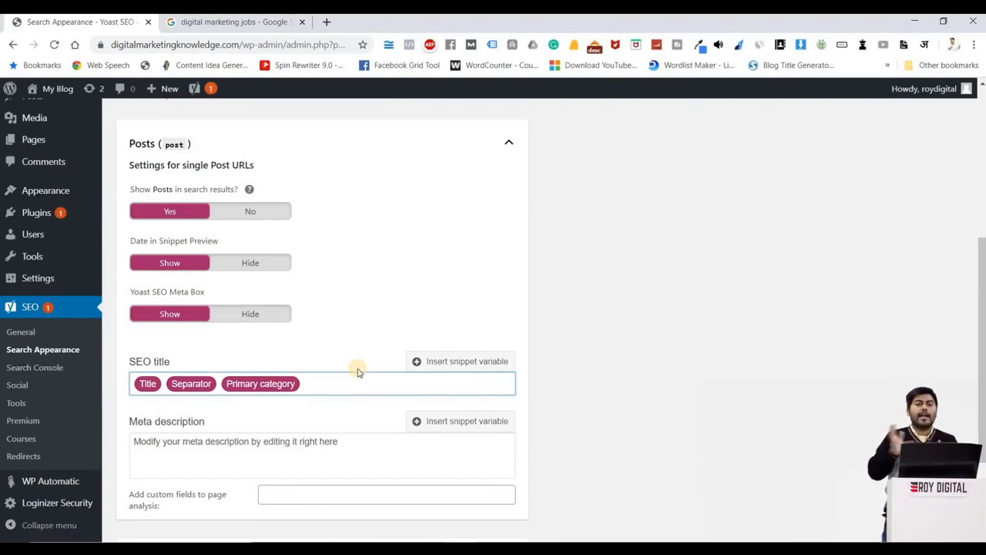
Step: Set the Posts meta description to the variable %%excerpt%%
click(219, 447)
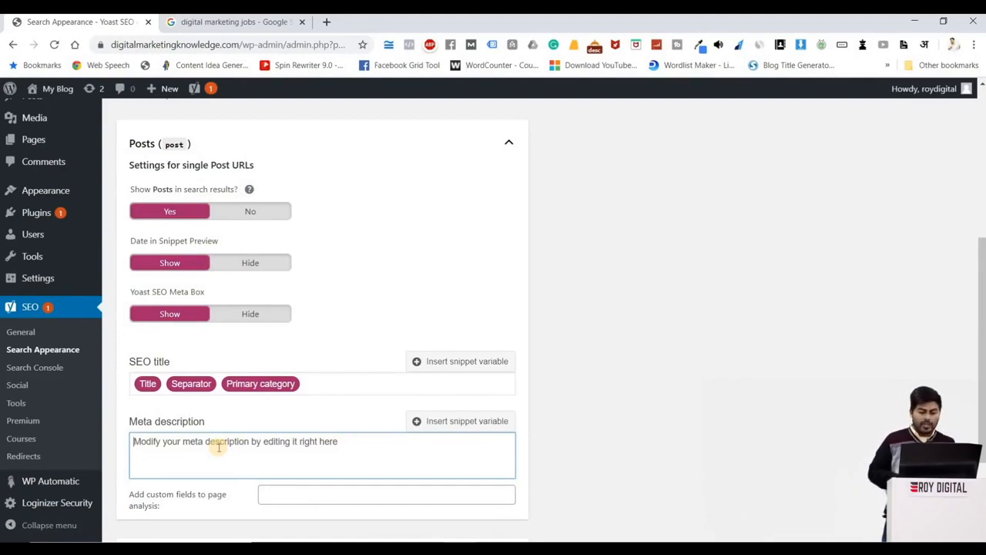
text(%)
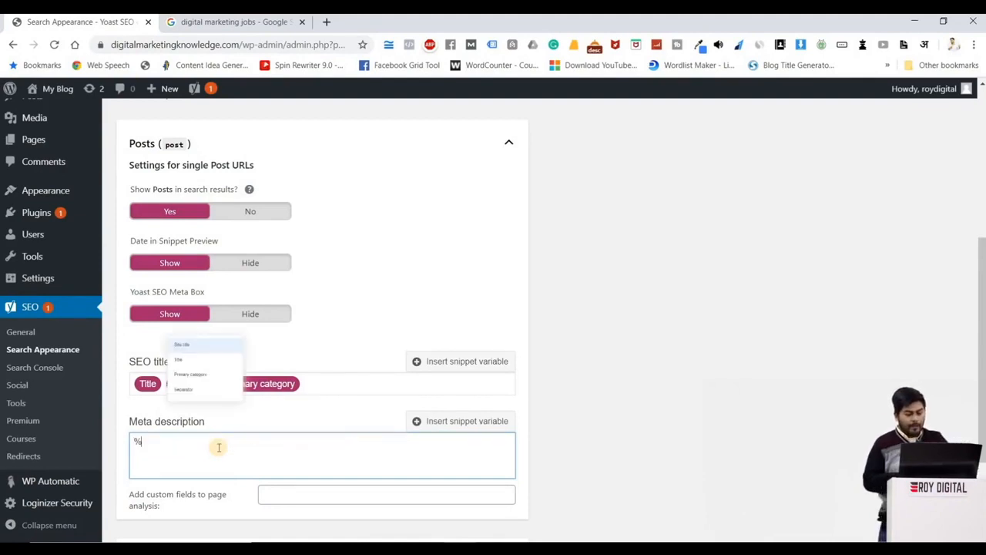
text(%)
text(ex)
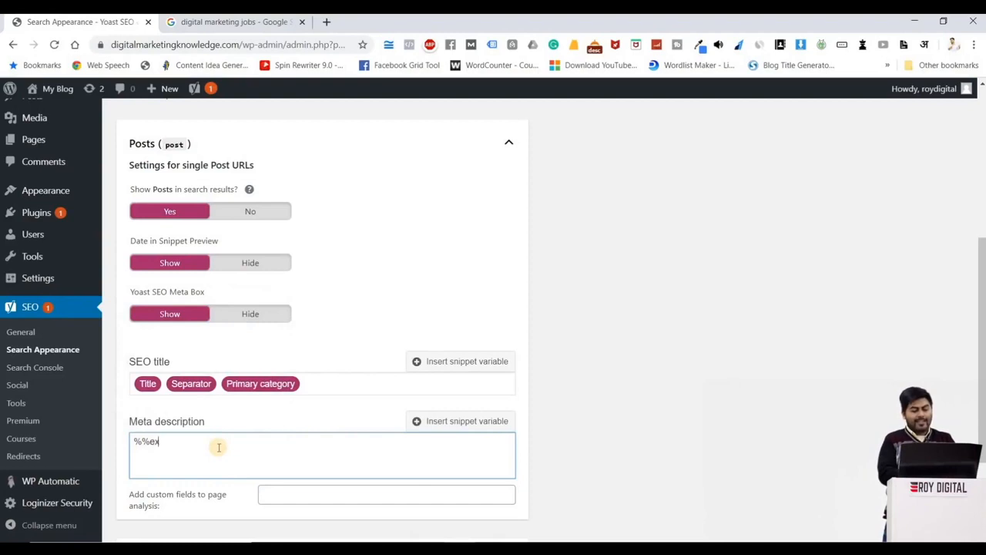
text(cerpt)
key(BackSpace)
text(p)
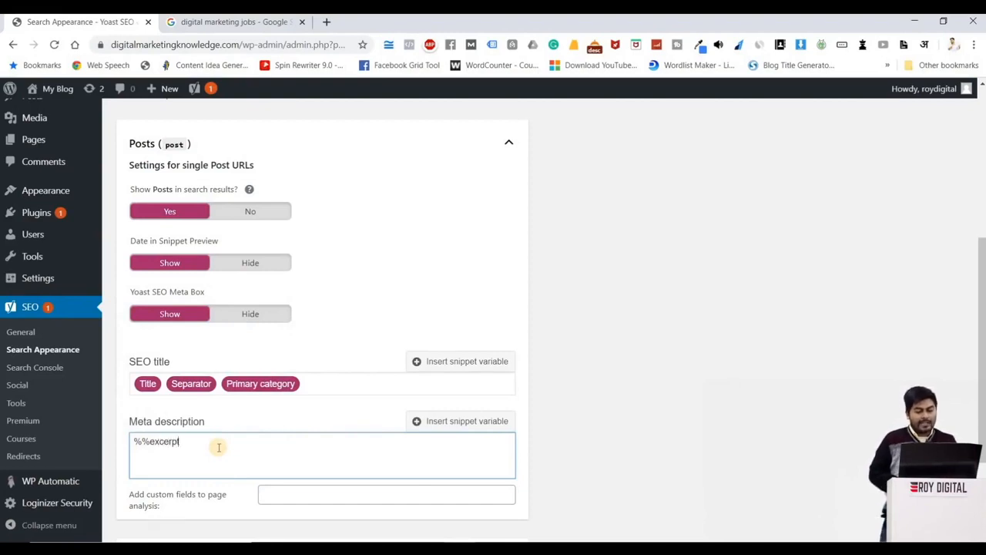
text(t%%)
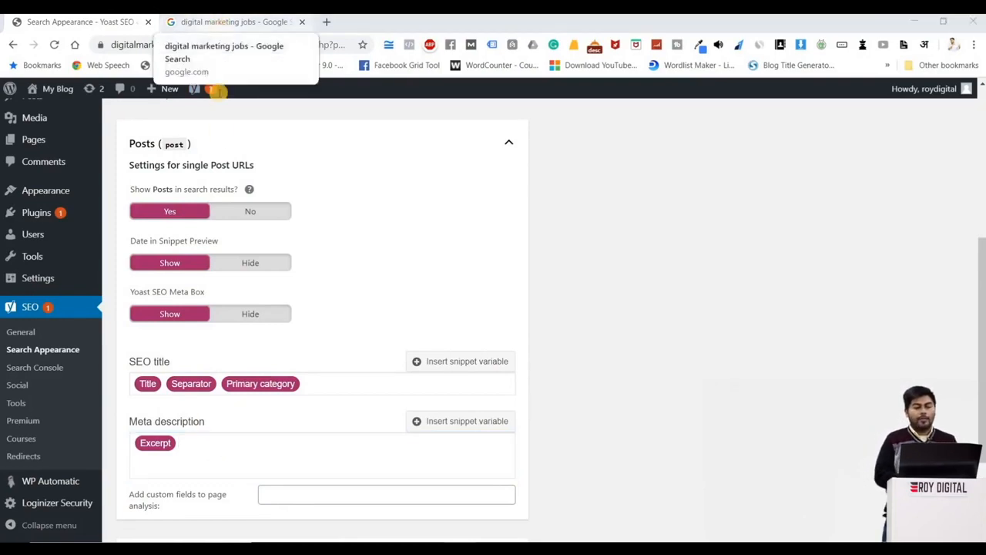
Step: Examine the description snippet of the Indeed Delhi result on Google, and return to the Posts settings
click(221, 27)
drag(298, 339, 106, 324)
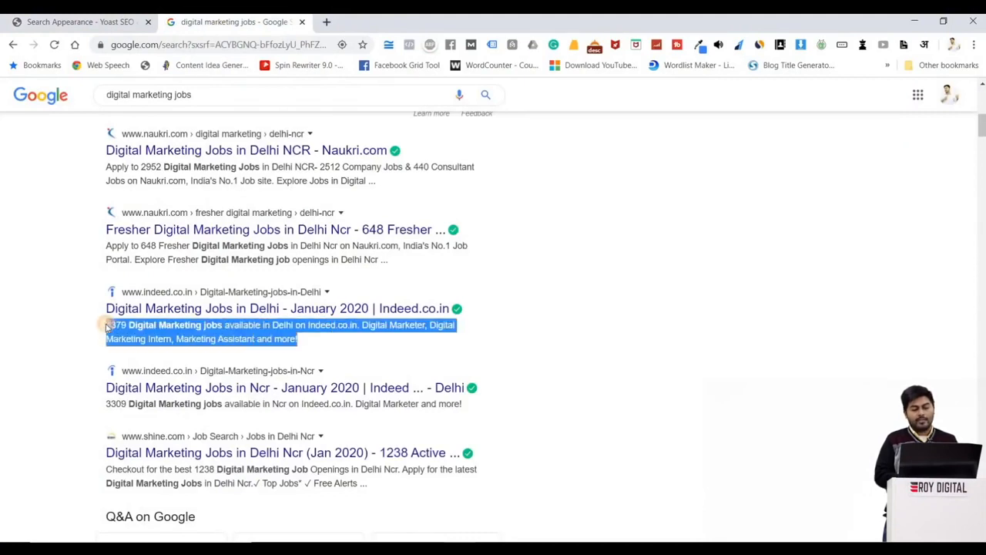
click(84, 24)
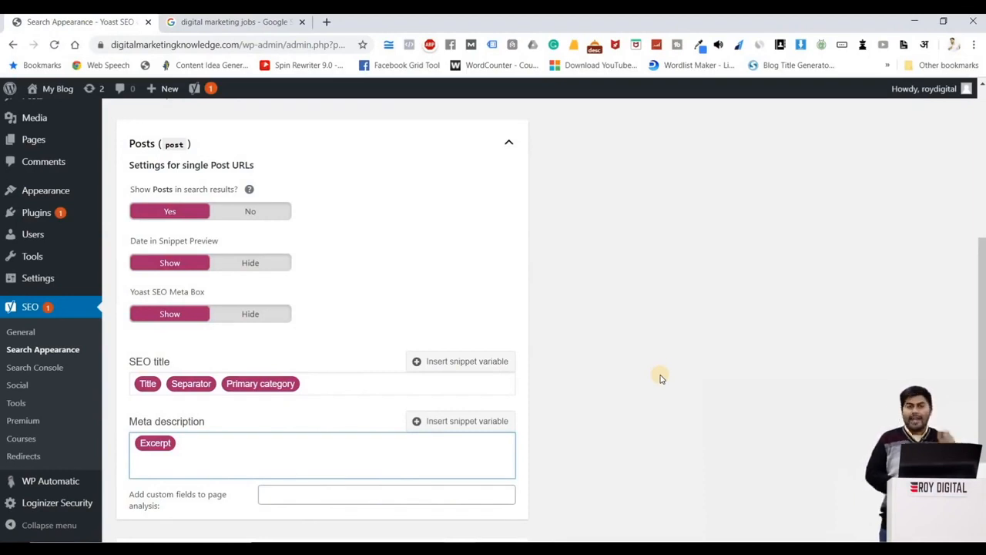
Step: Save the Content Types changes in Search Appearance
scroll(660, 378, down, 2)
click(149, 478)
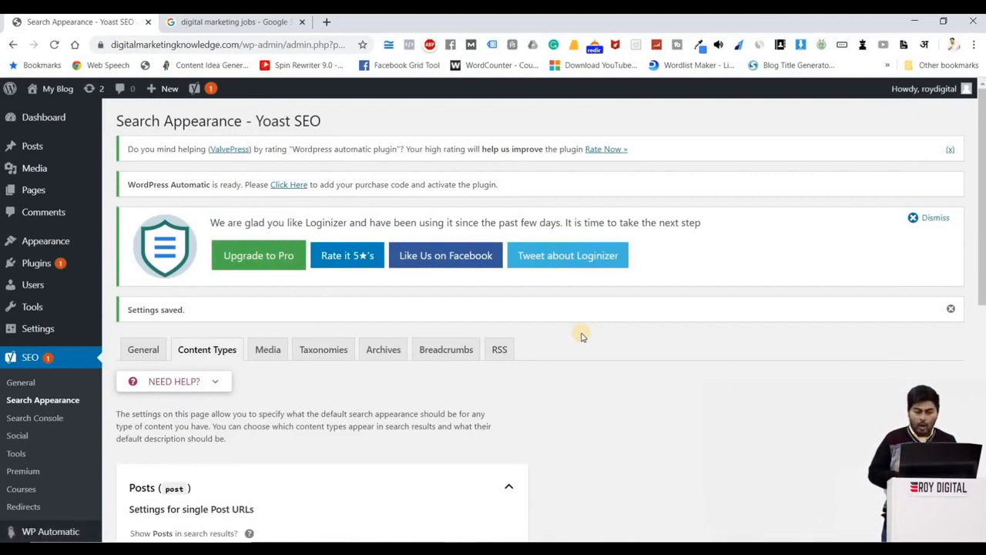
scroll(582, 336, down, 1)
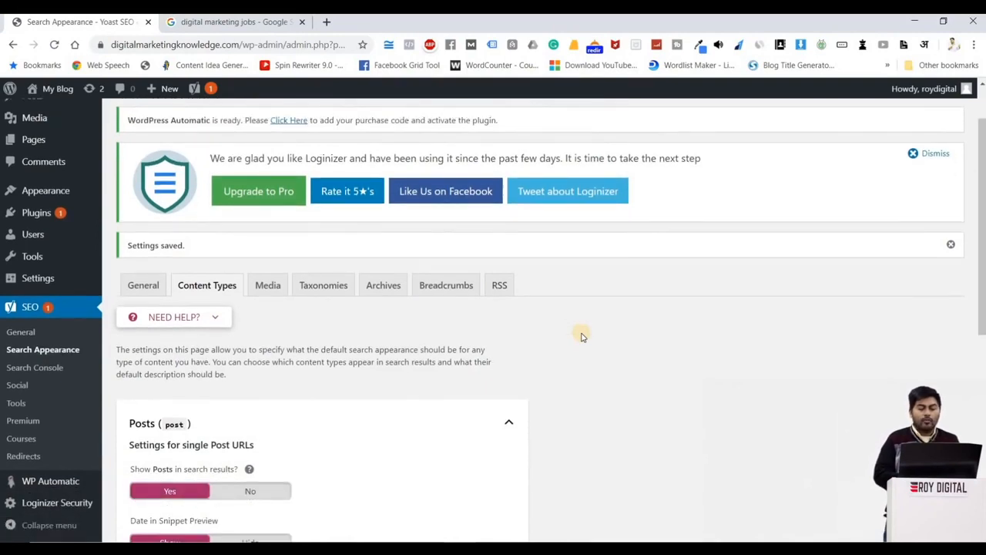
scroll(512, 356, down, 1)
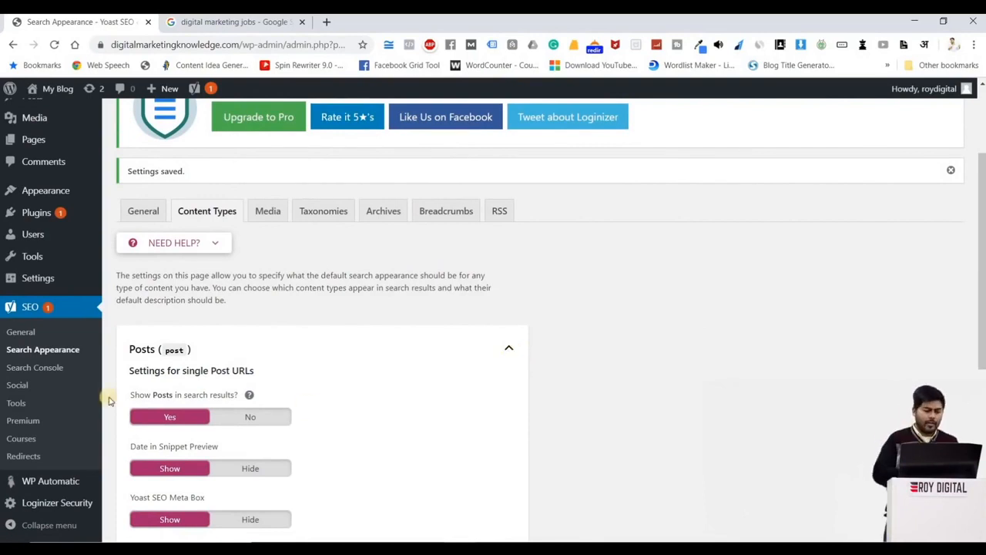
Step: Open Yoast's Search Console settings and examine the Google authorization code section
click(38, 369)
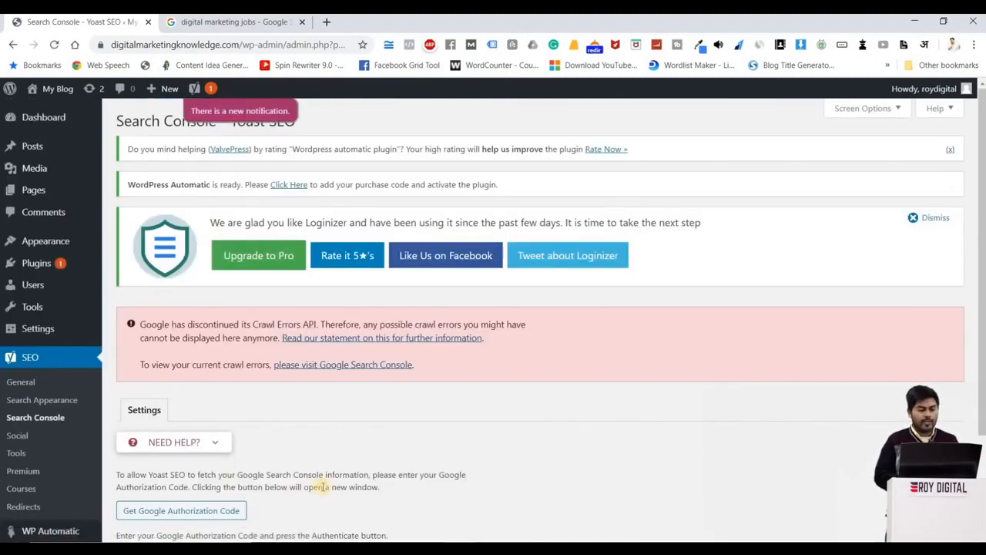
scroll(324, 487, down, 1)
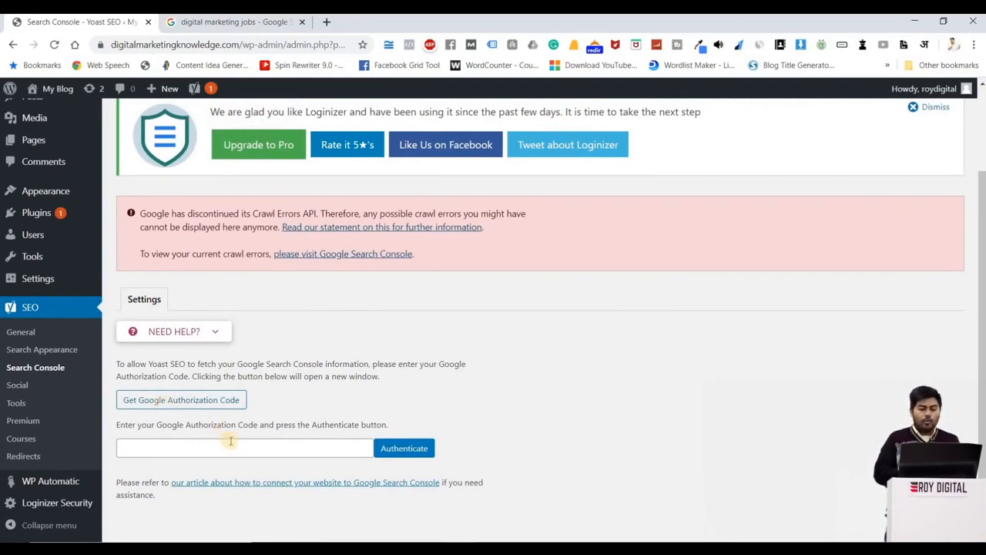
click(354, 454)
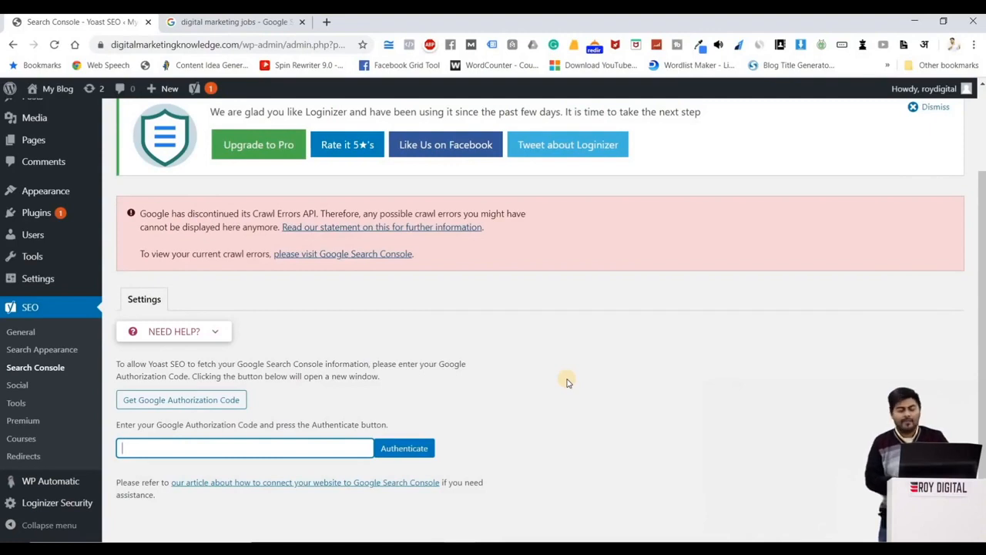
scroll(566, 382, down, 1)
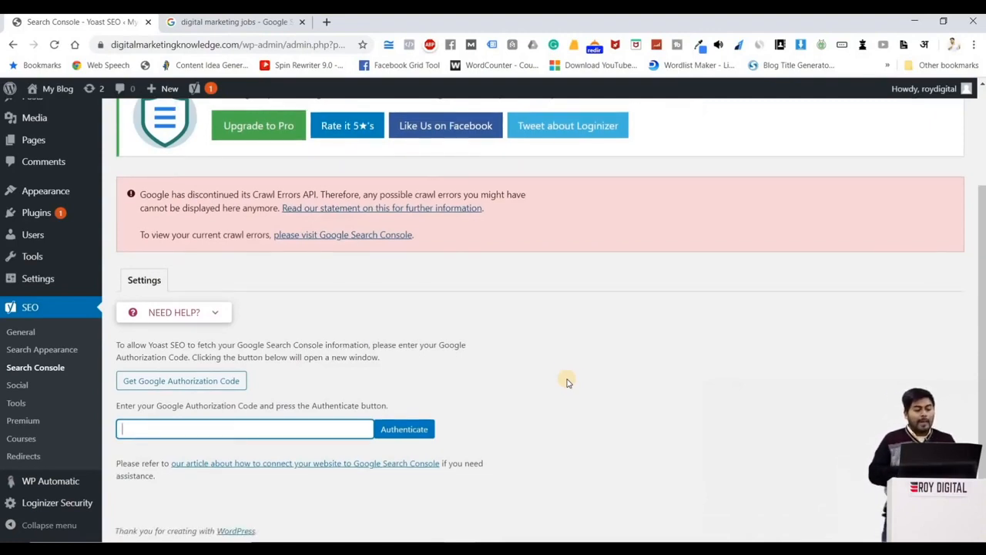